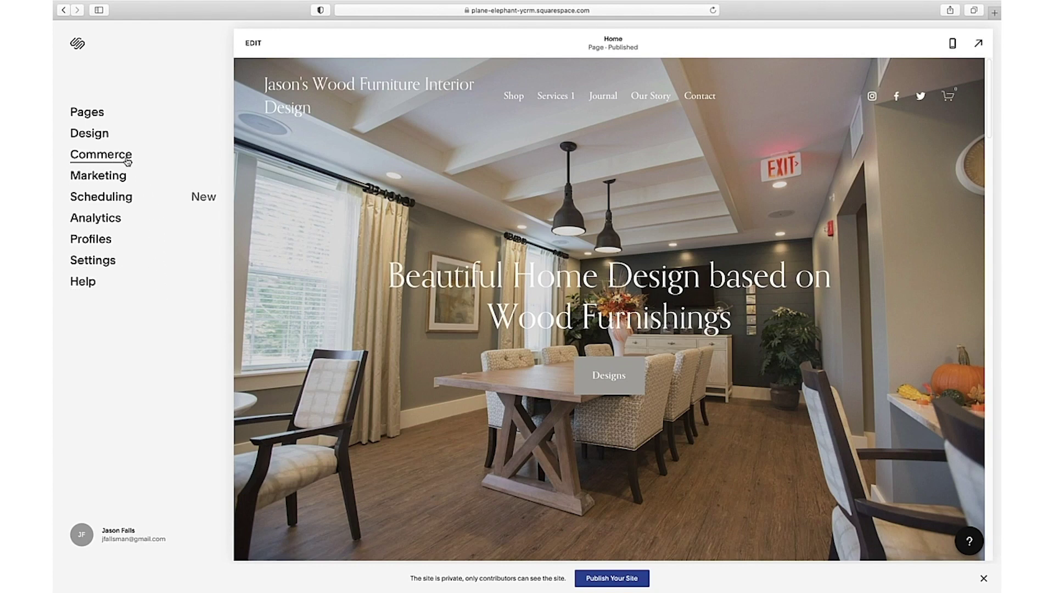
# Open Commerce from the dashboard sidebar to reach the store overview and setup checklist.
pyautogui.click(127, 160)
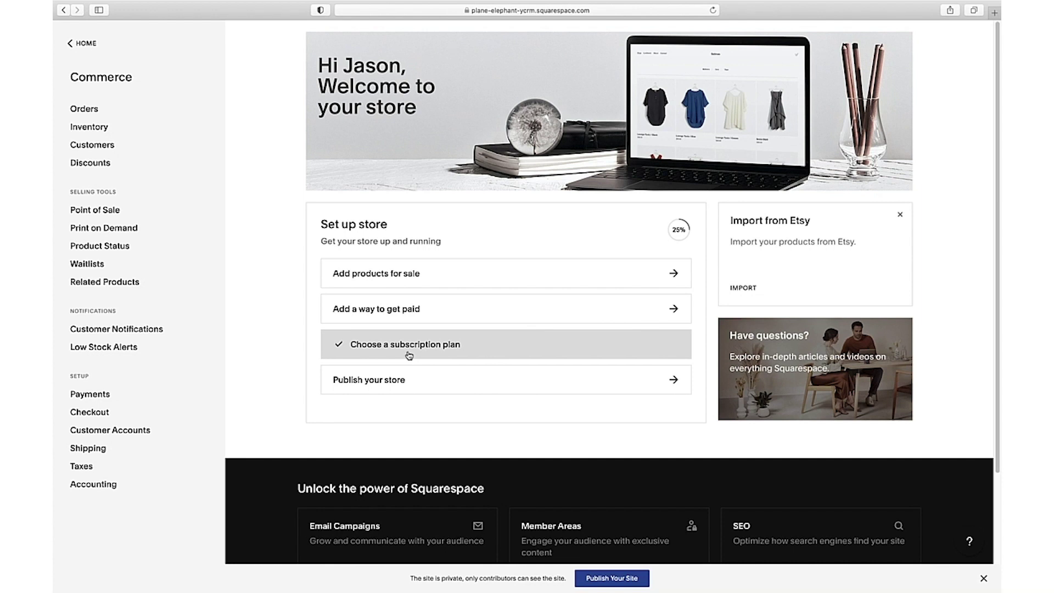
# Choose 'Add a way to get paid' to show the Stripe, PayPal and Square payment processors.
pyautogui.click(395, 313)
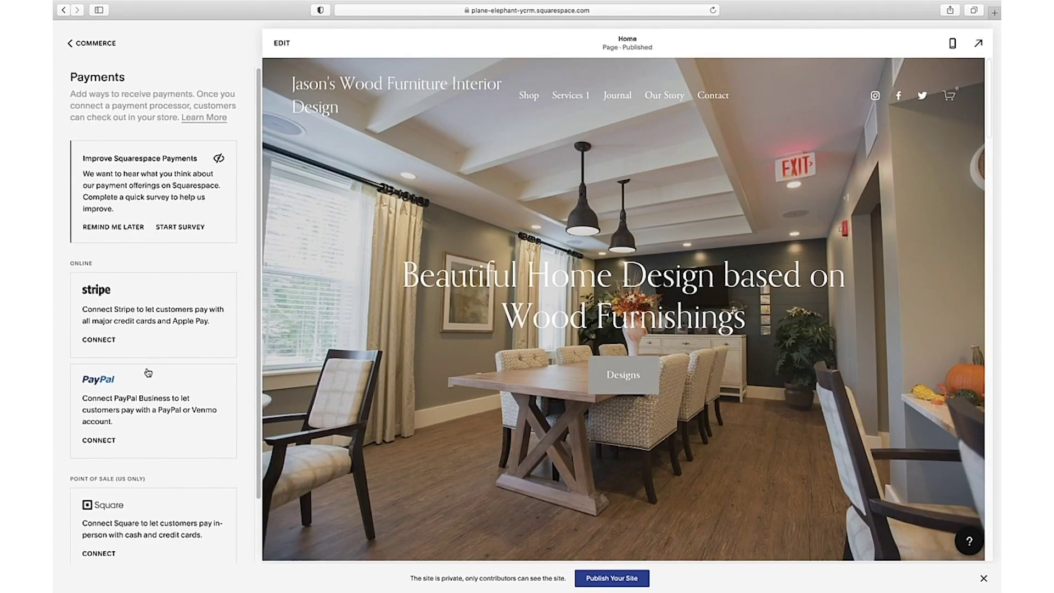
pyautogui.scroll(-2, 153, 508)
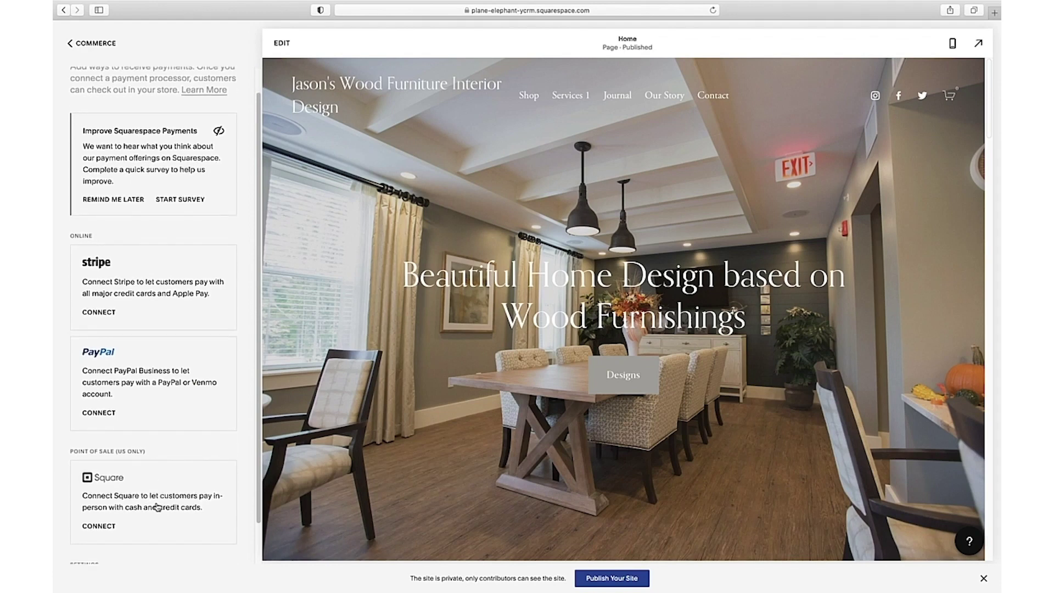
pyautogui.scroll(-1, 157, 507)
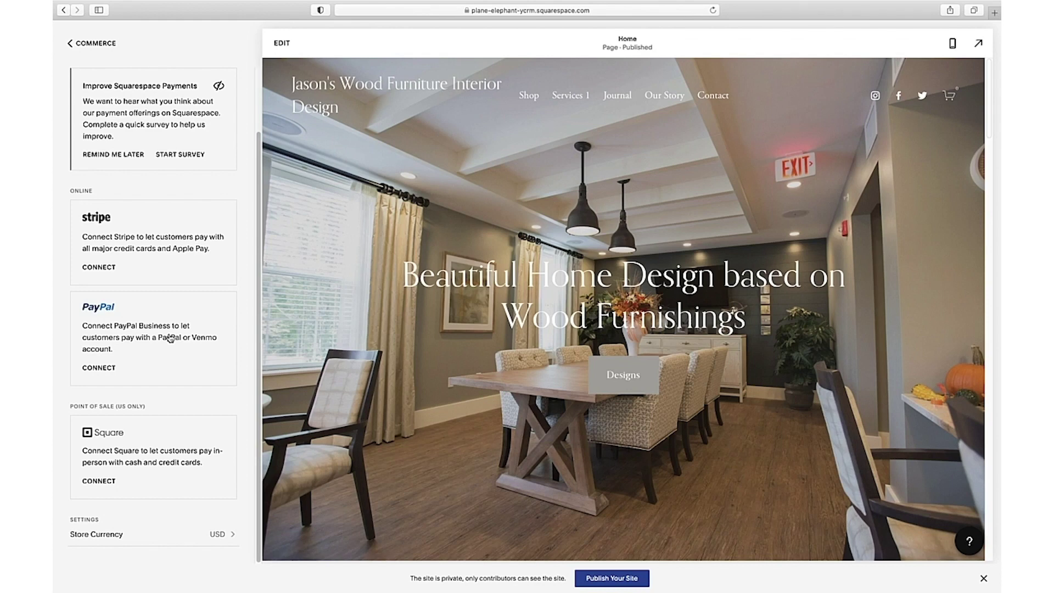
# Connect PayPal by logging in with the account e-mail and password, then return to Squarespace.
pyautogui.click(170, 339)
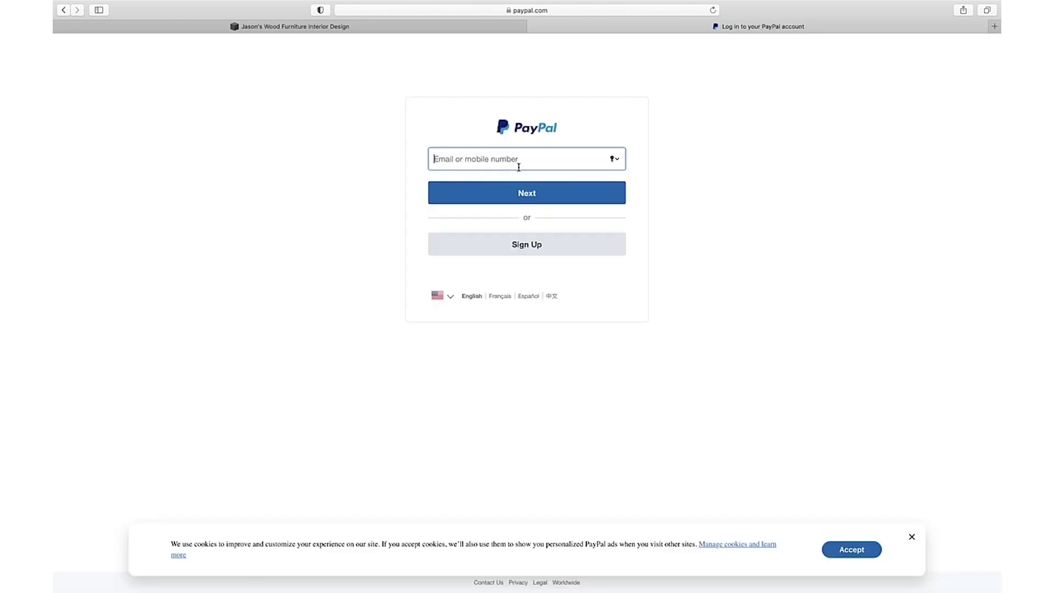
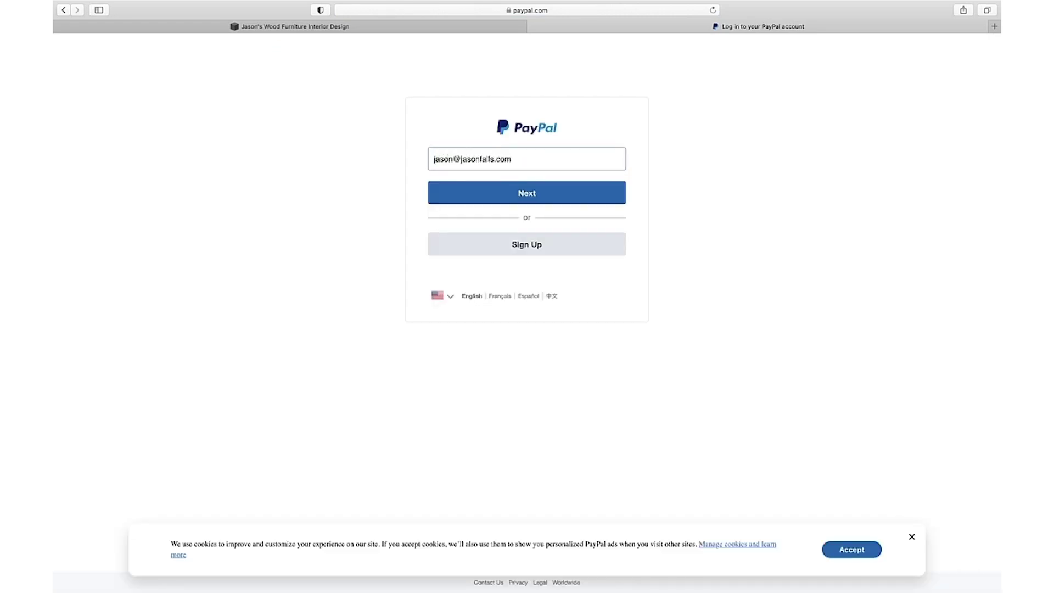
pyautogui.click(542, 198)
pyautogui.write('********')
pyautogui.click(467, 234)
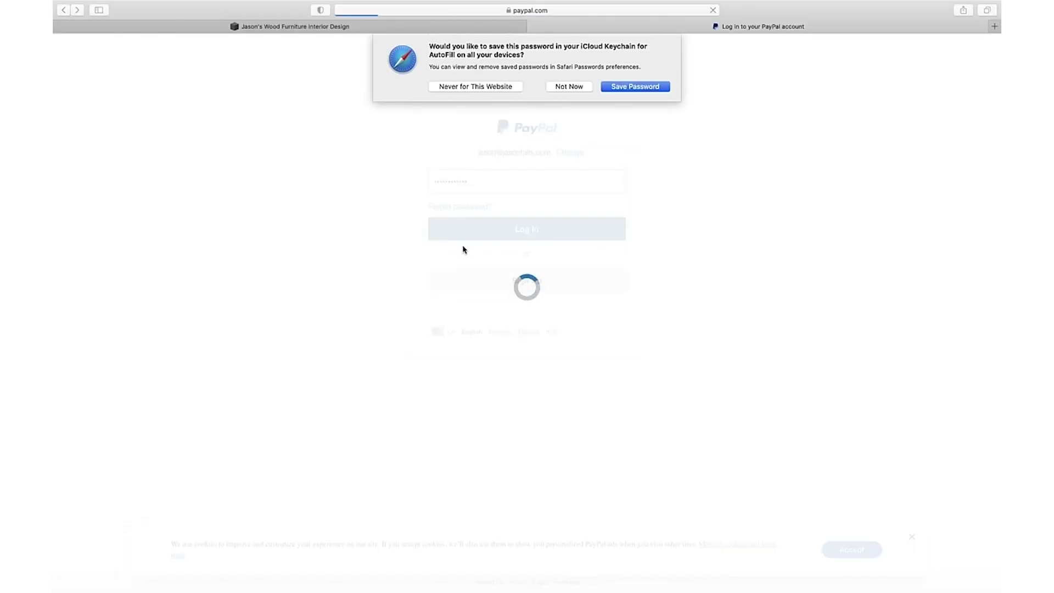
pyautogui.click(581, 89)
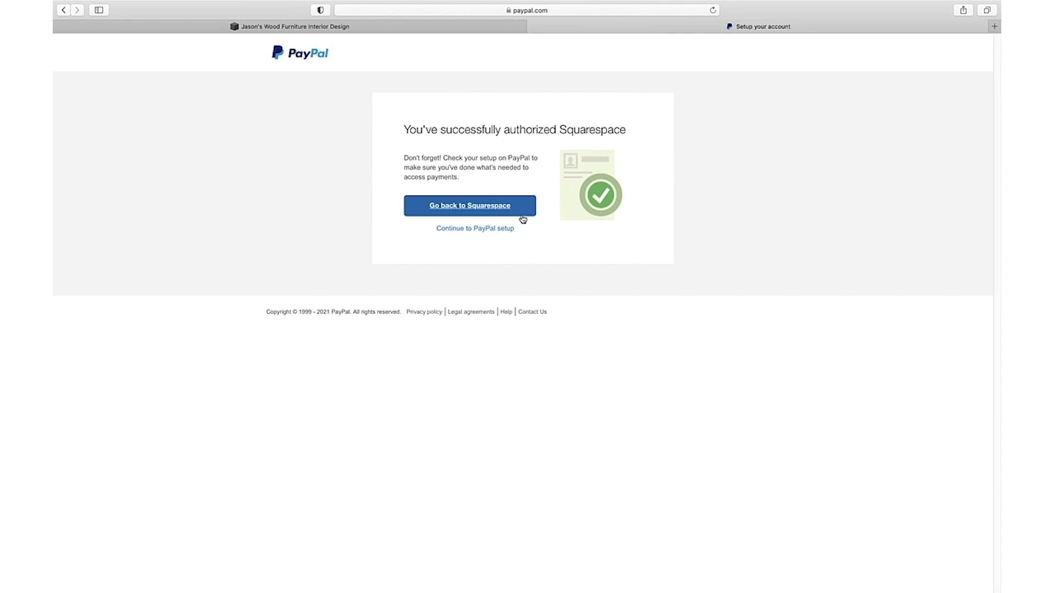
pyautogui.click(496, 211)
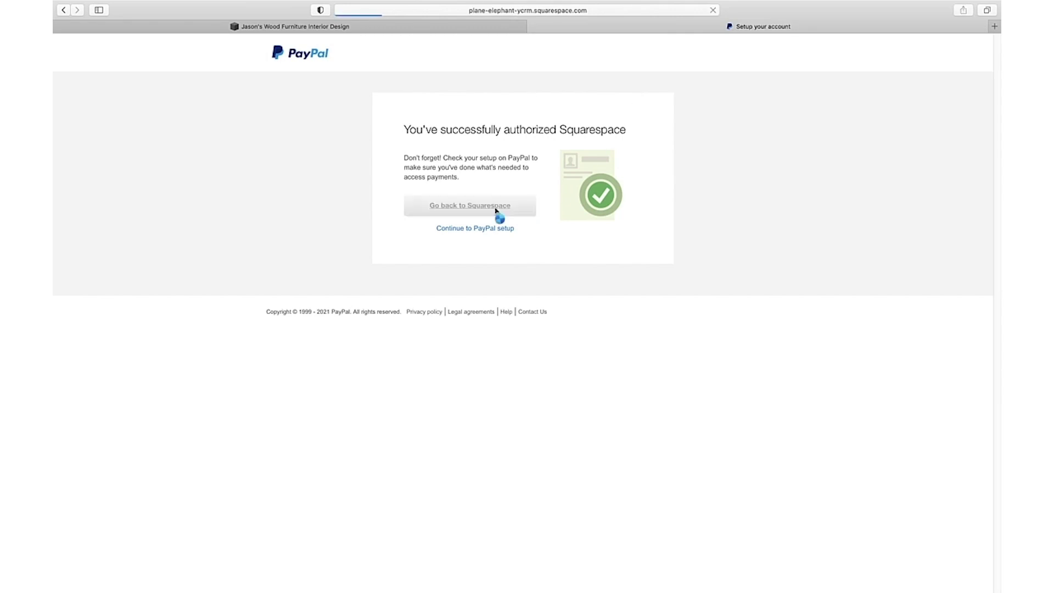
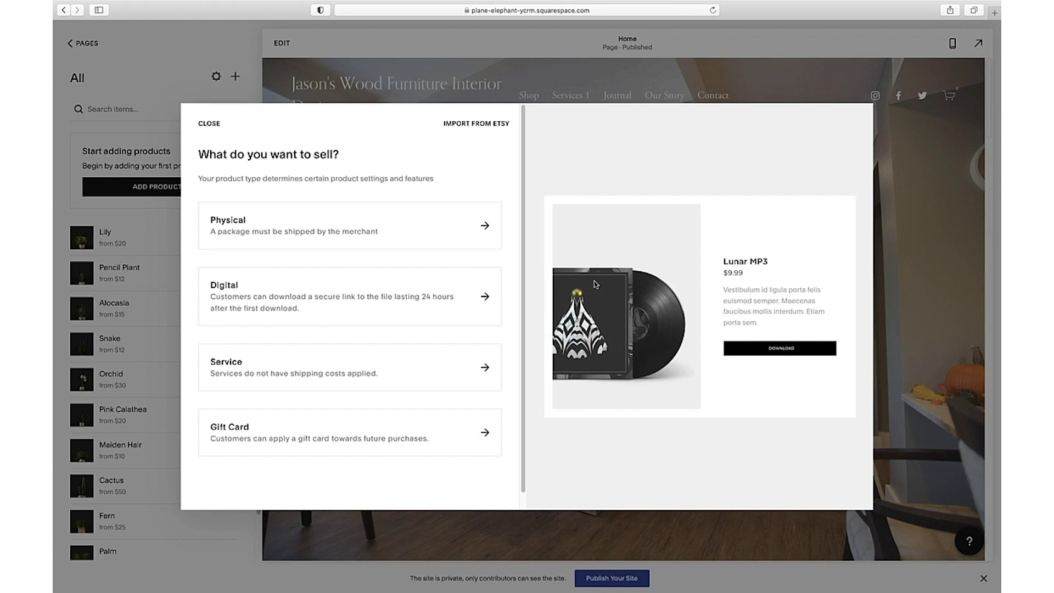
# Choose Physical as the type of the new shop product.
pyautogui.click(293, 231)
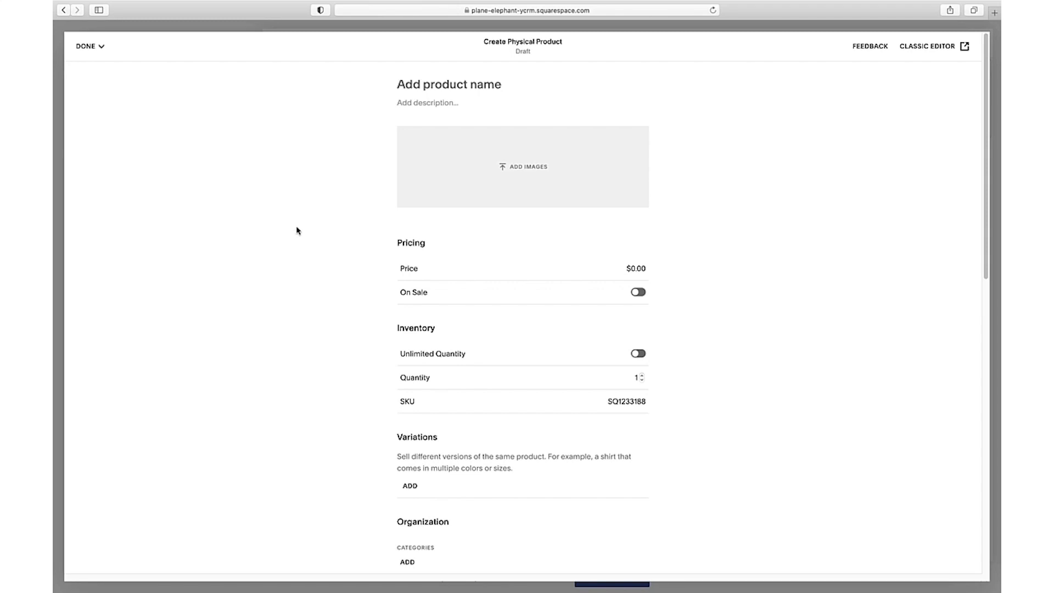
# Upload Madera_Oak_Dresser.jpg as the product's image.
pyautogui.click(545, 173)
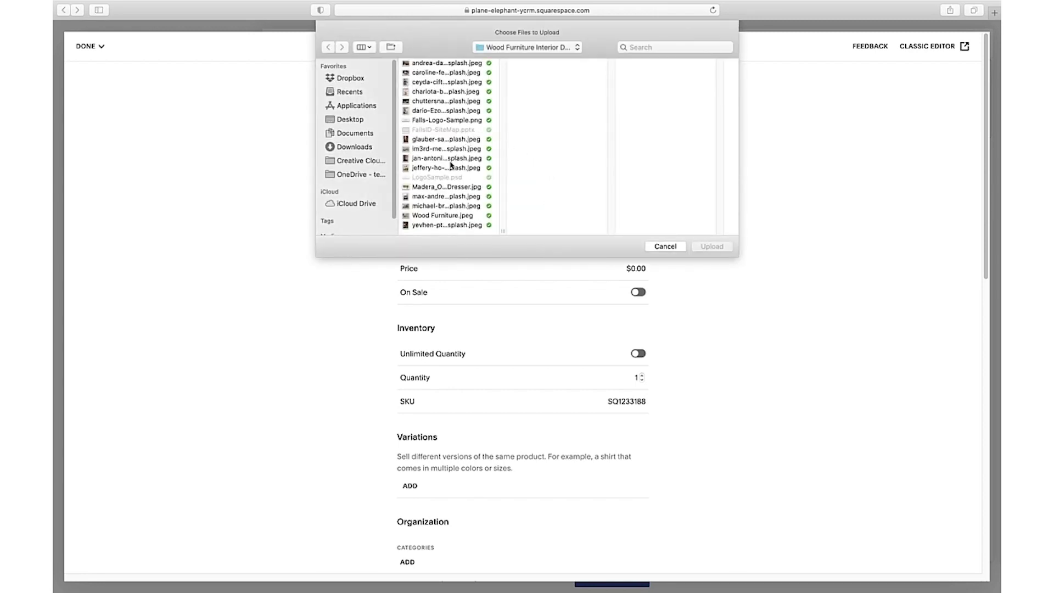
pyautogui.click(445, 187)
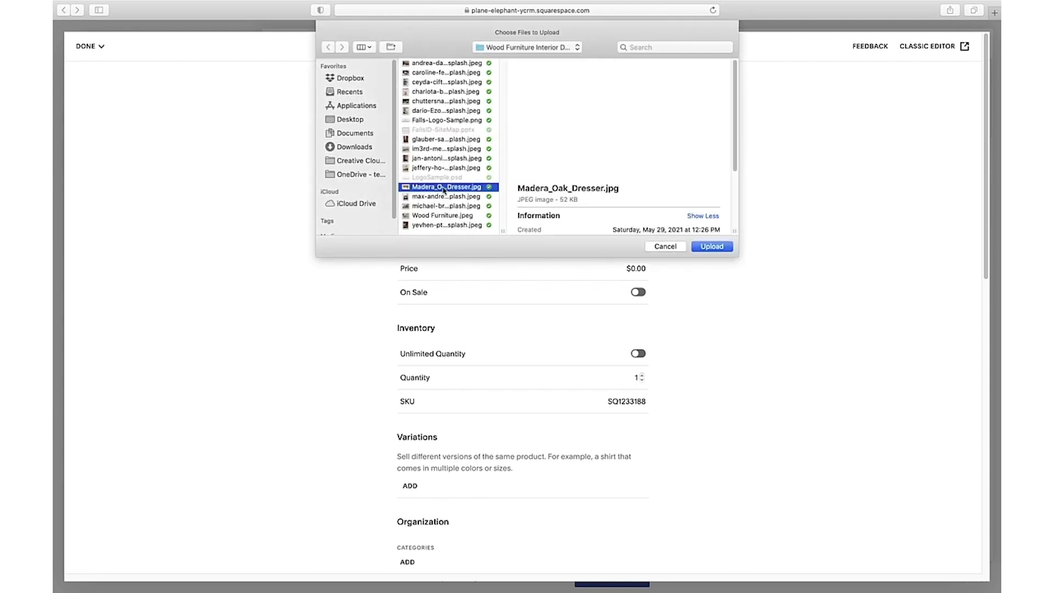
pyautogui.click(712, 247)
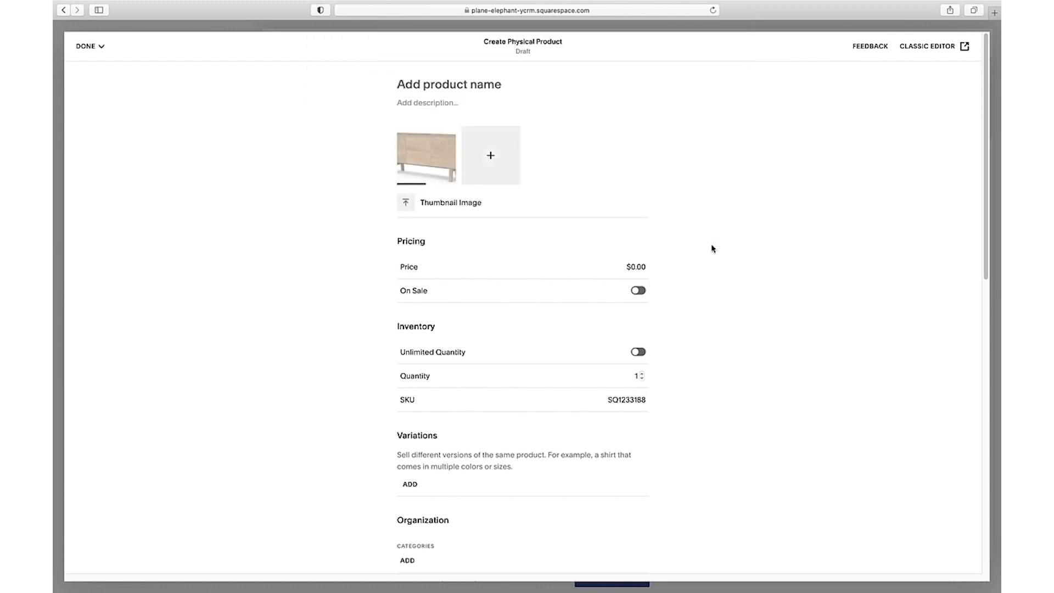
# Name the product 'Beautiful Wood Dresser' and paste in its description.
pyautogui.write('Bea')
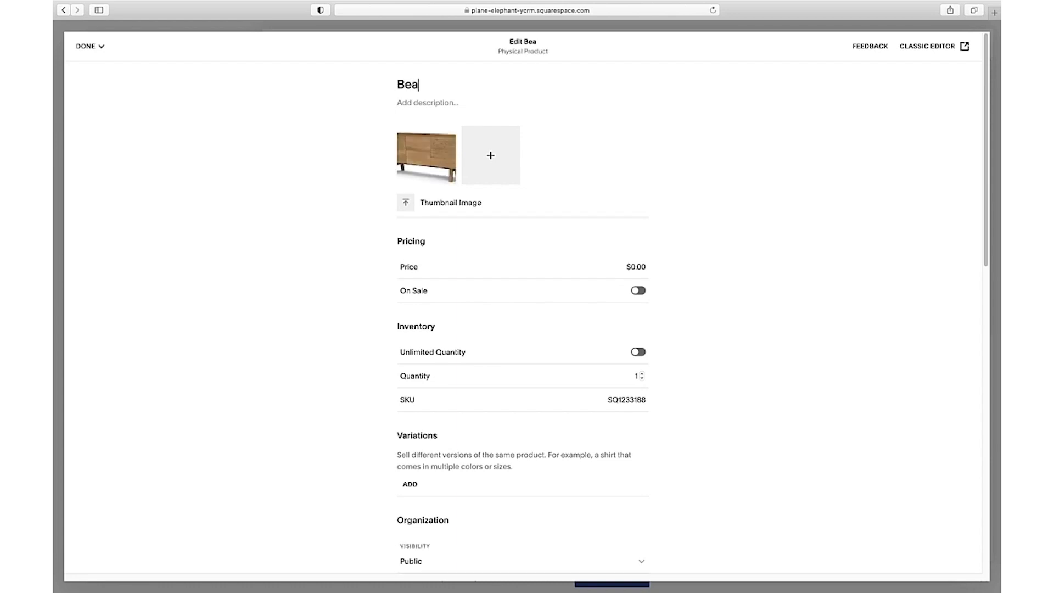
pyautogui.write('utiful Wood')
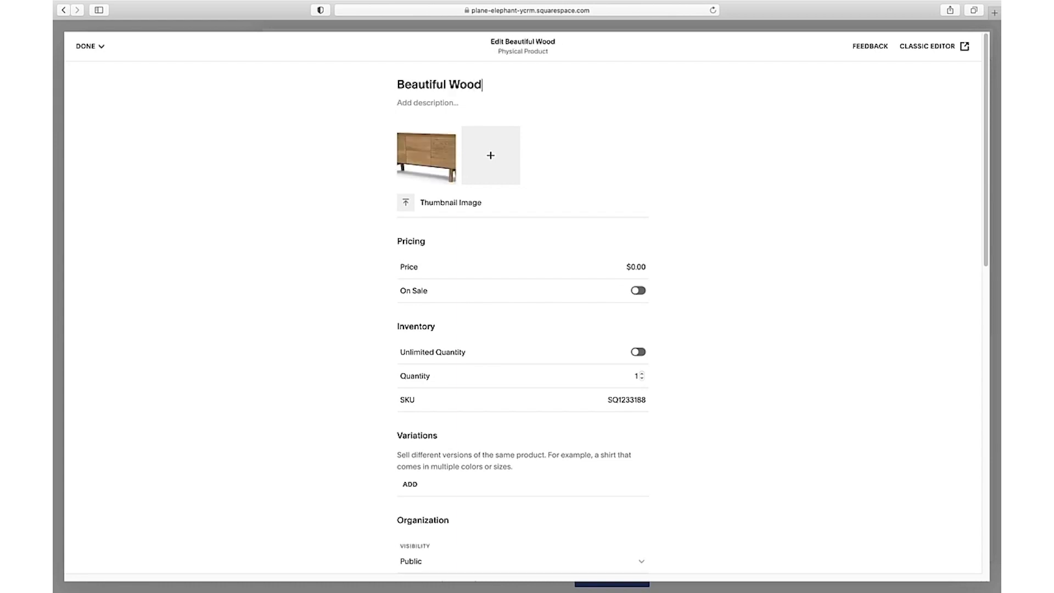
pyautogui.write(' Dresser')
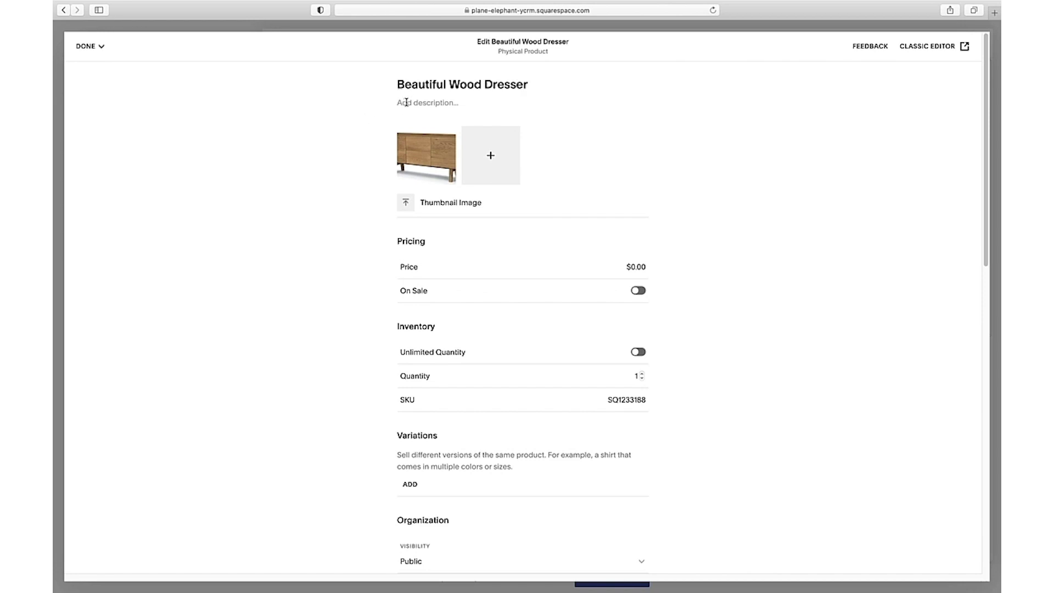
pyautogui.click(407, 103)
pyautogui.write('We handcraft our Natural Wood Dresser in our FSC® certified Los Angeles woodshop from 100% reclaimed wood. Choose from a 3-drawer or 6-drawer design. Comes in a "rustic raw" finish and a zero-VOC sealant. Part of our Natural Wood Furniture Collection, the Natural Wood Dresser pairs perfectly with our Natural Wood Bed Frame and Natural Wood End Table. In-home delivery and setup included.')
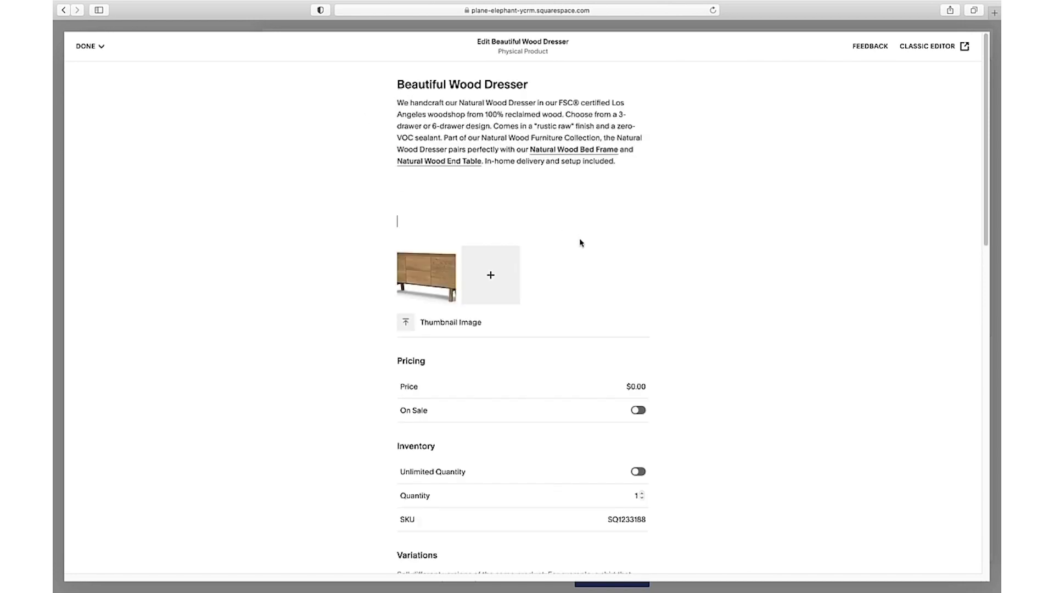
# Set the price to 199.00 and put it on sale for 179.00.
pyautogui.click(642, 388)
pyautogui.doubleClick(644, 387)
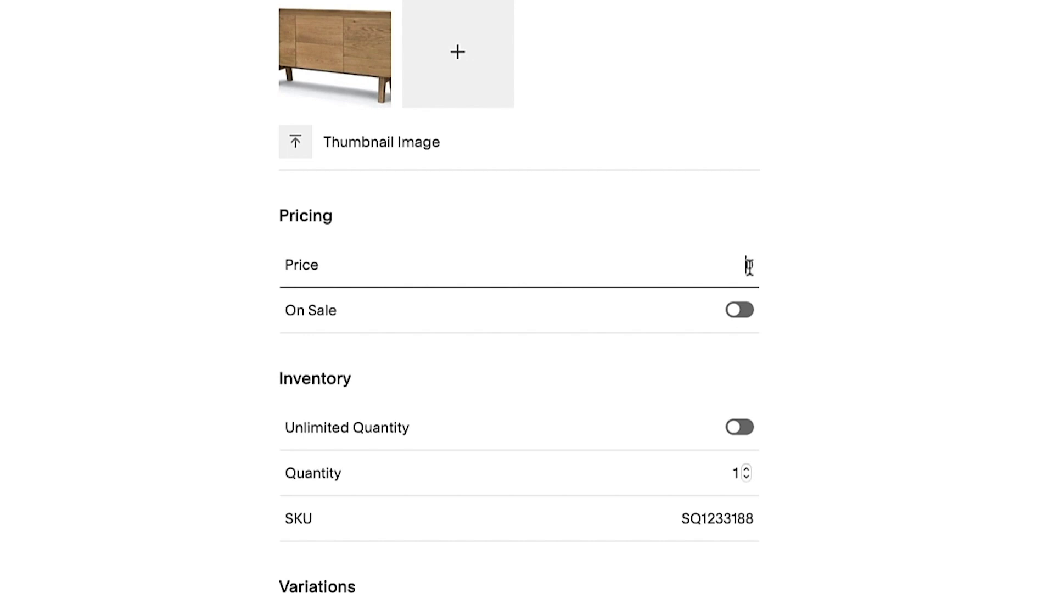
pyautogui.write('199.00')
pyautogui.click(742, 310)
pyautogui.doubleClick(734, 355)
pyautogui.write('1')
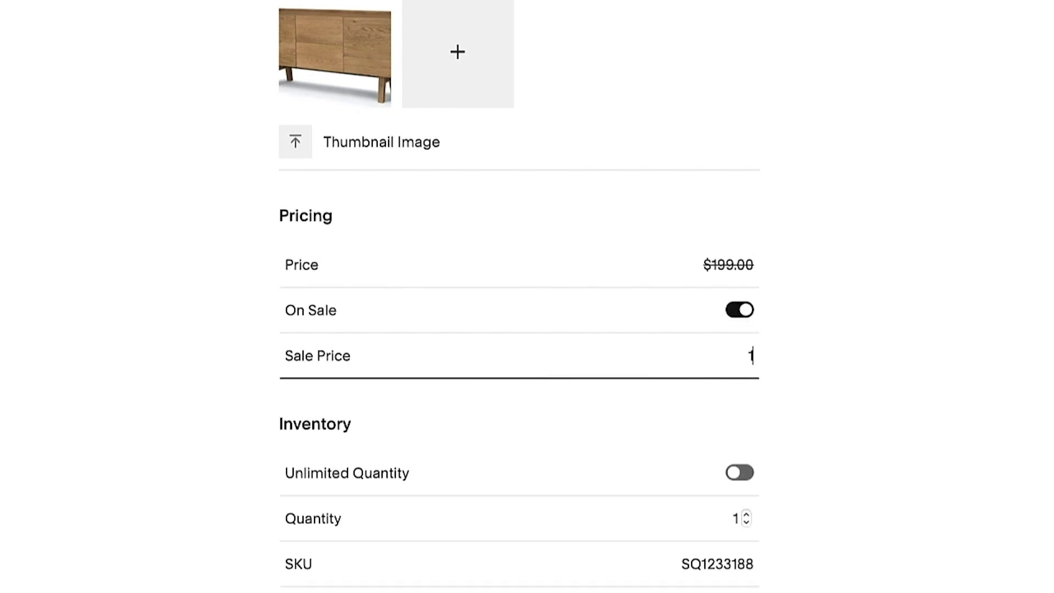
pyautogui.write('79.00')
pyautogui.click(812, 365)
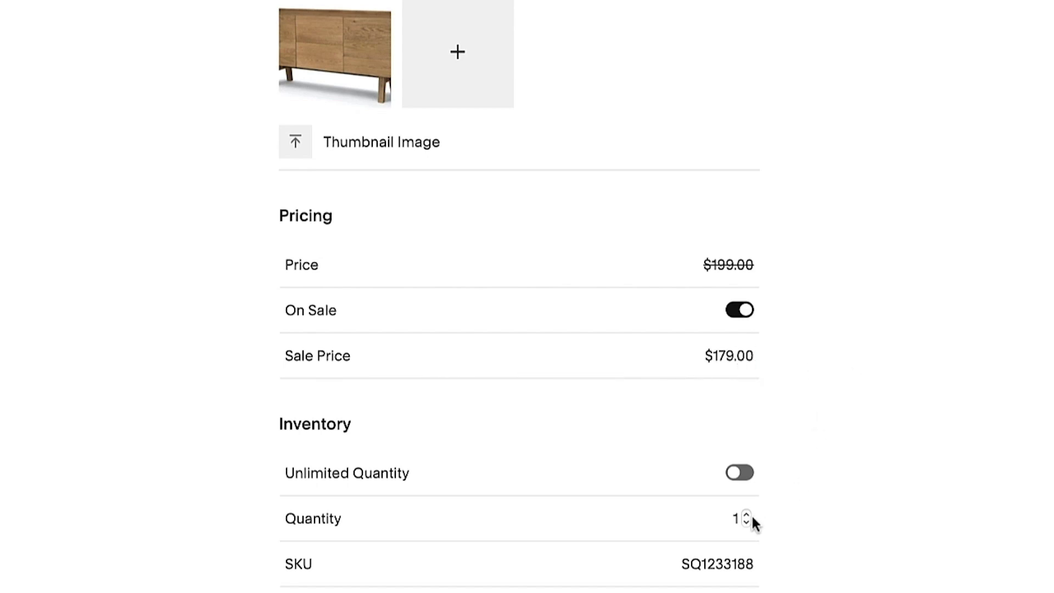
# Set the stock quantity to 100.
pyautogui.click(735, 518)
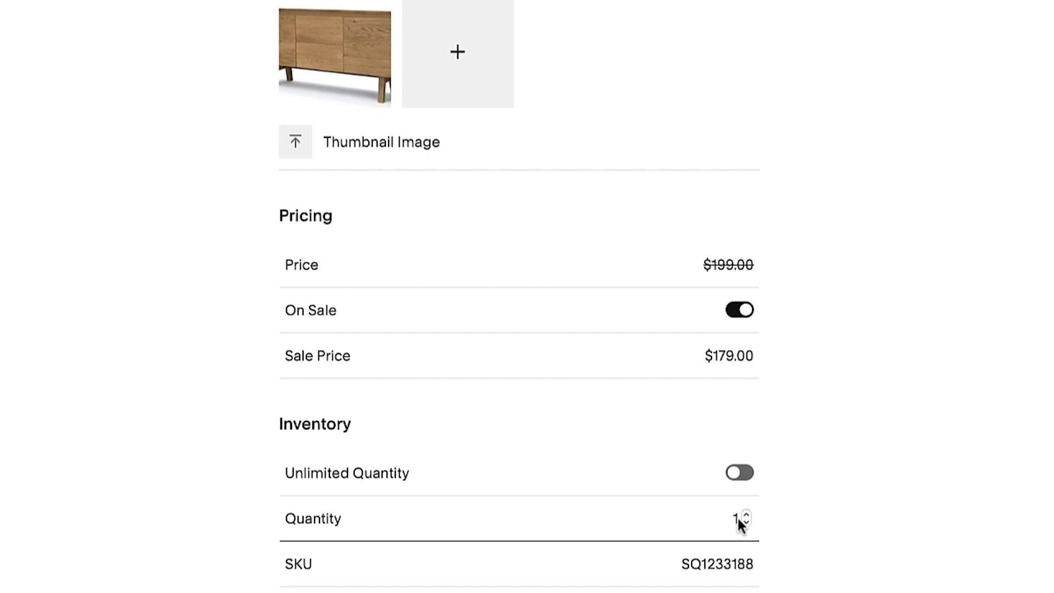
pyautogui.write('100')
pyautogui.press('Delete')
pyautogui.click(838, 525)
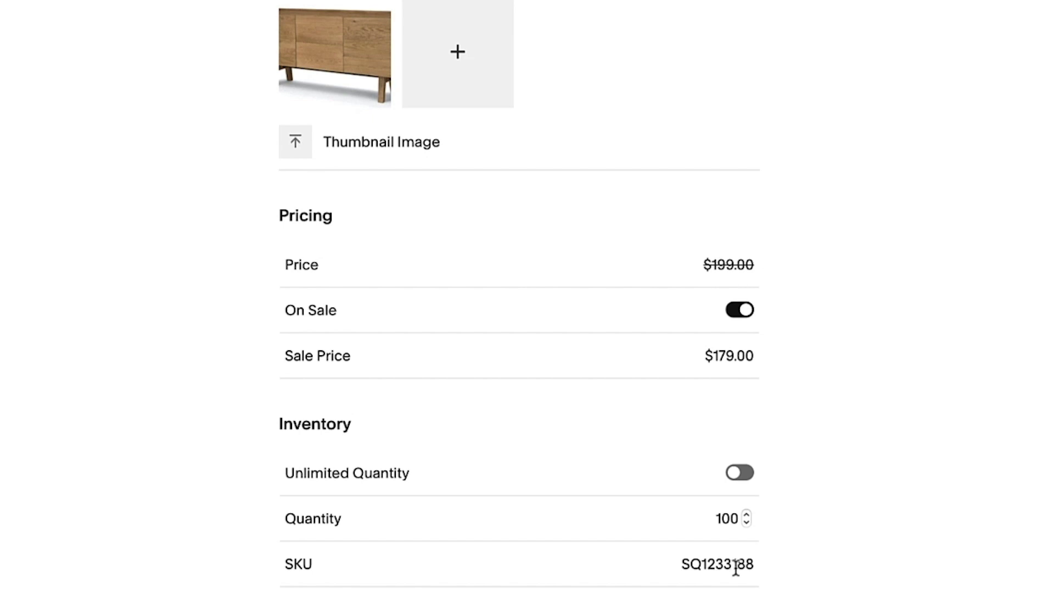
pyautogui.scroll(-5, 735, 568)
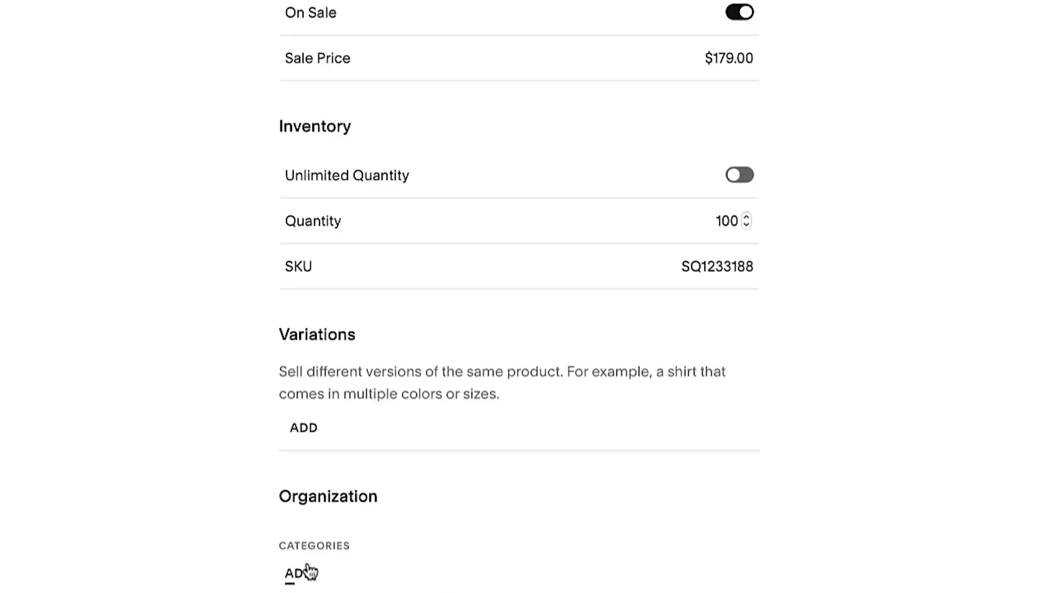
# Create the 'furniture' category and assign it to the dresser.
pyautogui.click(306, 573)
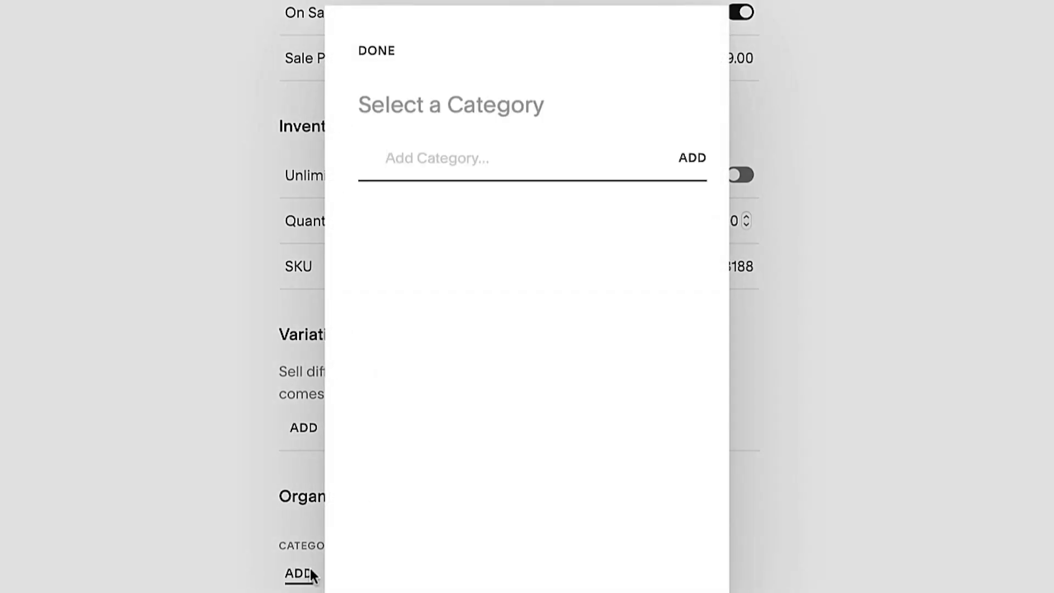
pyautogui.write('furnit')
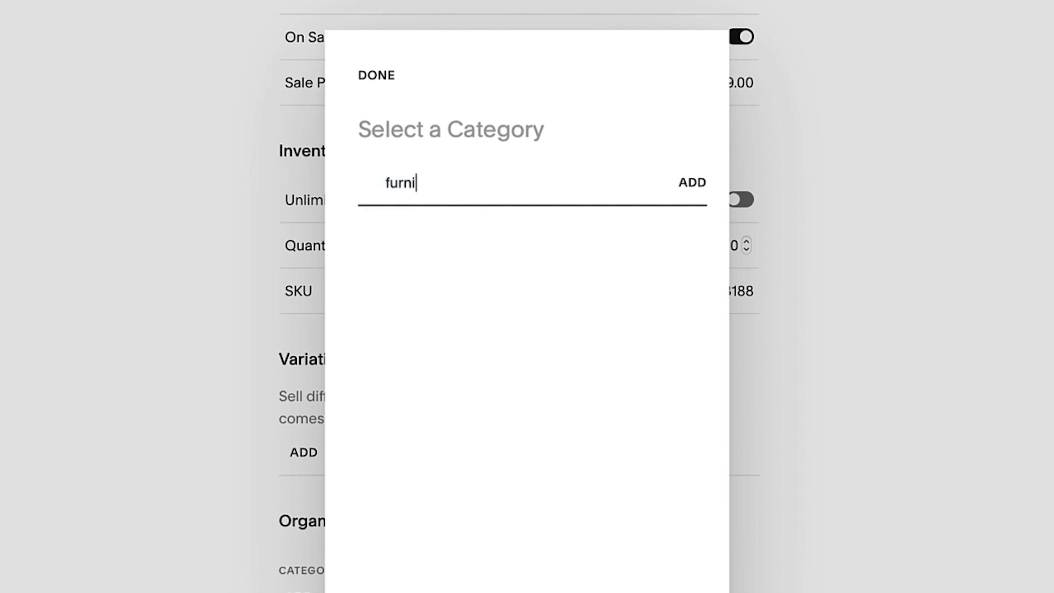
pyautogui.write('ure')
pyautogui.press('Return')
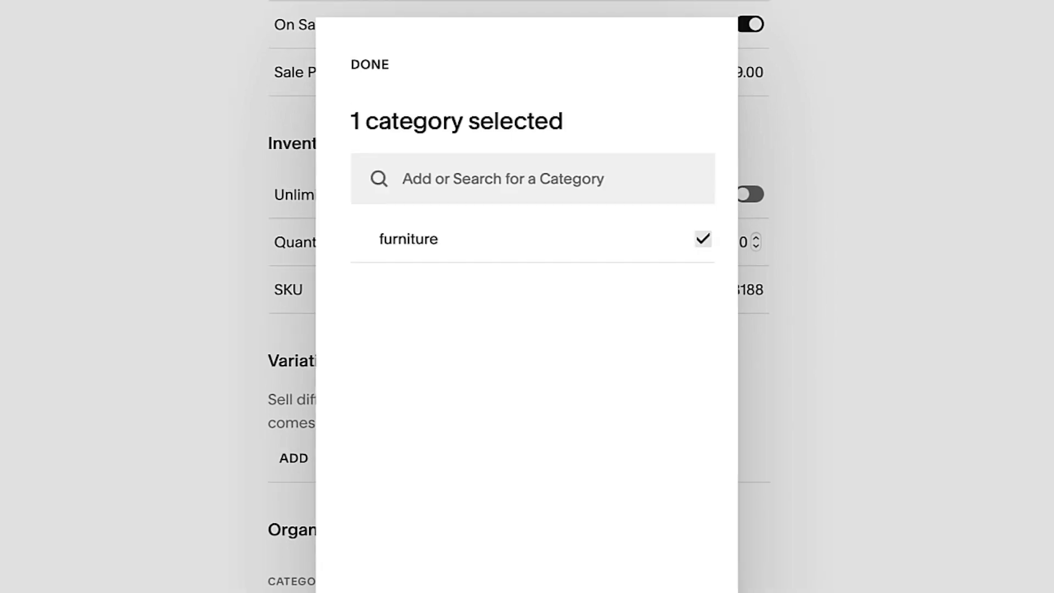
pyautogui.click(369, 64)
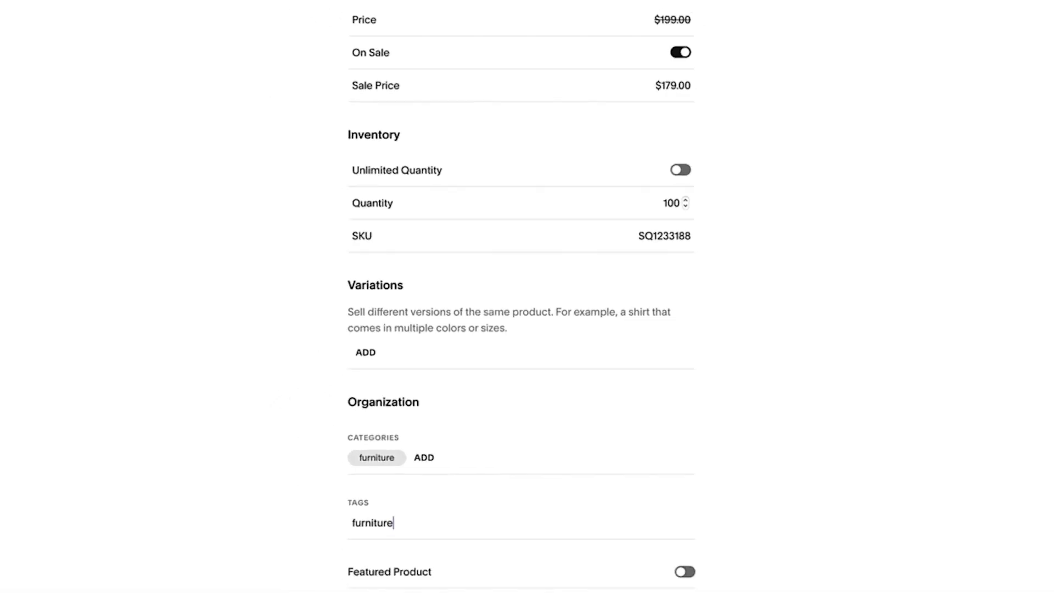
# Tag the product furniture, wardrobe and dresser.
pyautogui.press('Return')
pyautogui.write('wardrobe')
pyautogui.press('Return')
pyautogui.write('dresser')
pyautogui.press('Return')
pyautogui.scroll(-3, 640, 479)
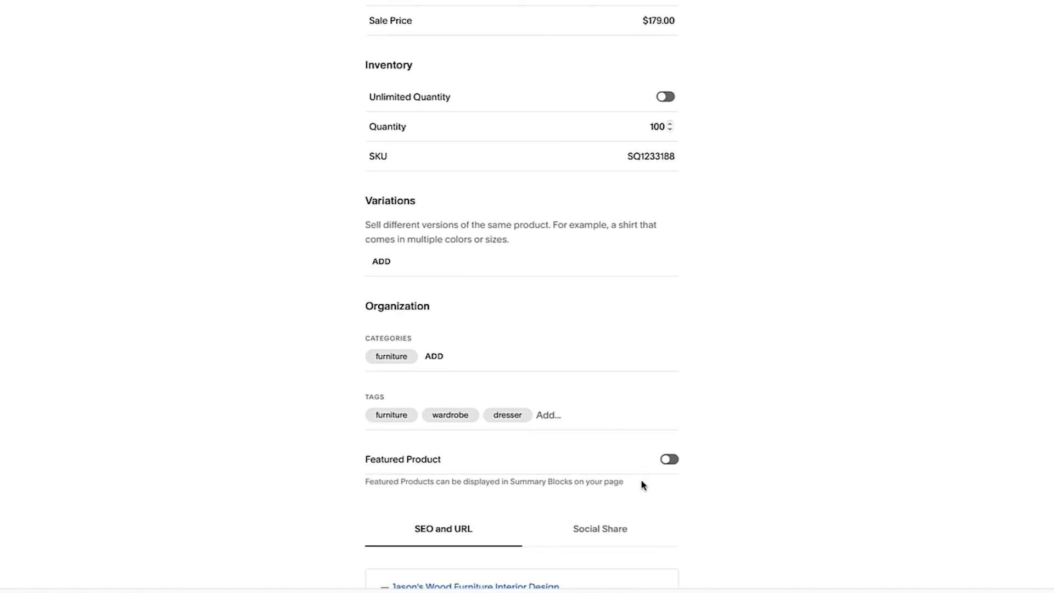
pyautogui.scroll(-6, 642, 484)
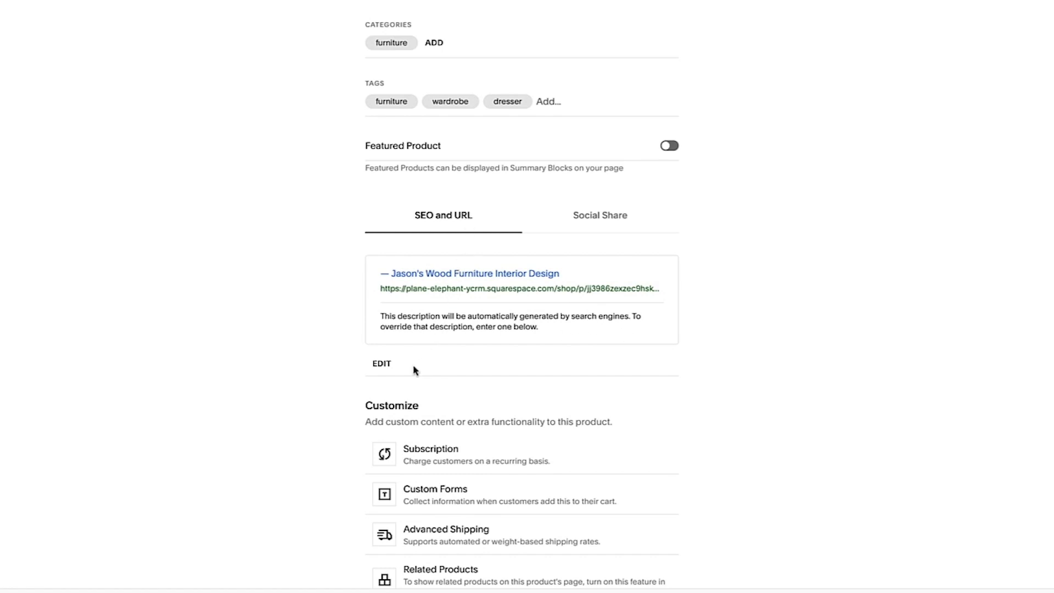
# Set SEO URL to wood-dresser, title to Beautiful Wood Dresser, paste the description, and apply.
pyautogui.click(379, 365)
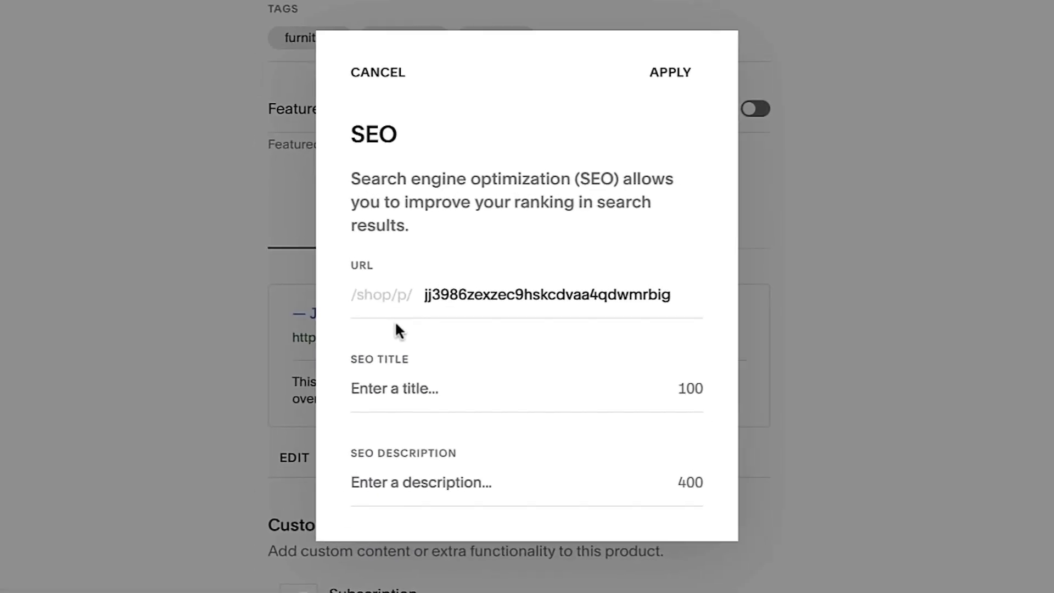
pyautogui.doubleClick(483, 292)
pyautogui.write('wood-dresser')
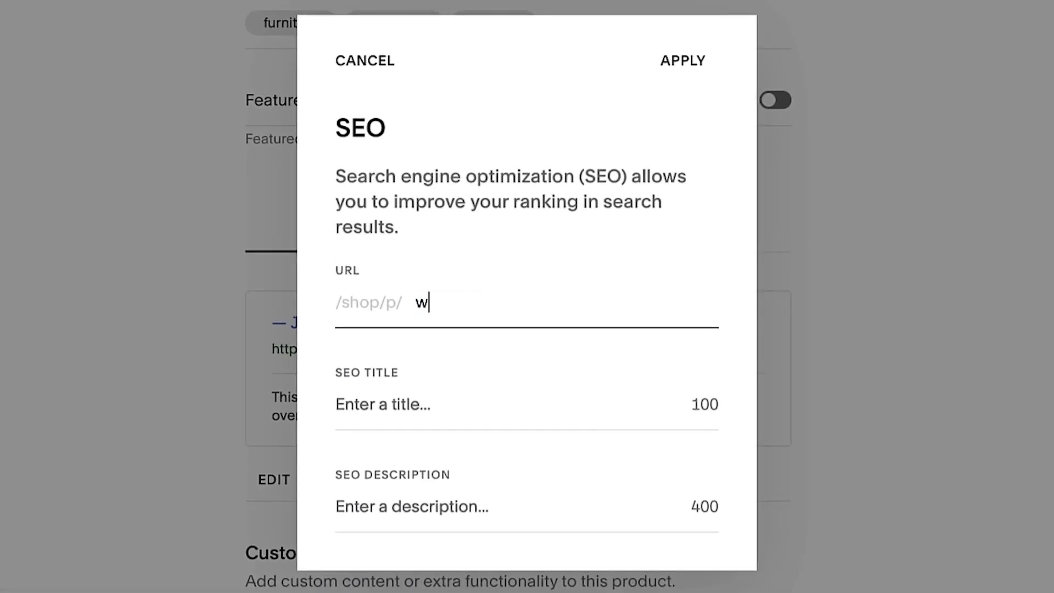
pyautogui.click(336, 403)
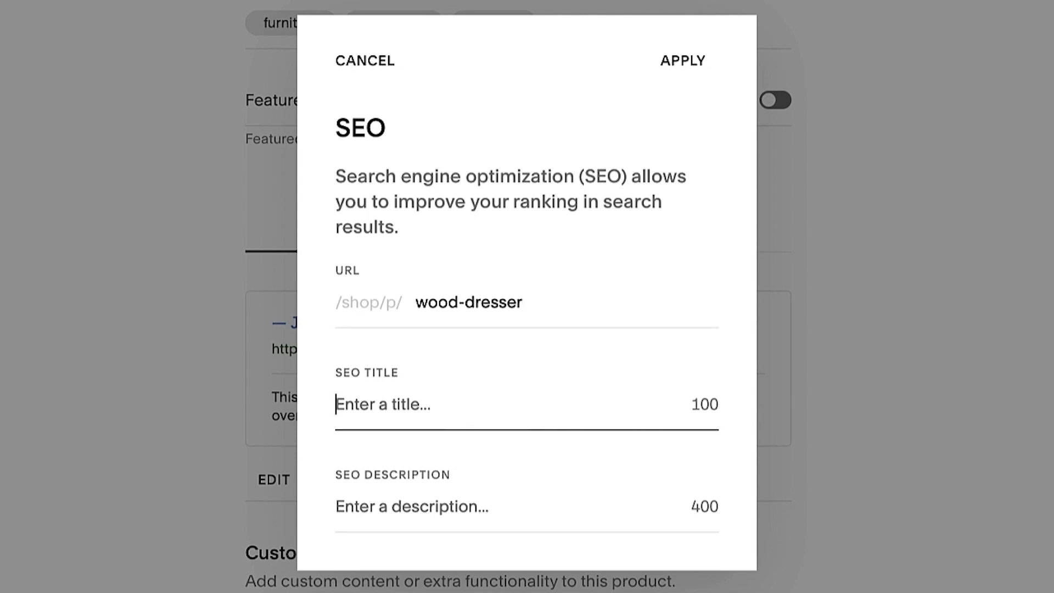
pyautogui.write('Beai')
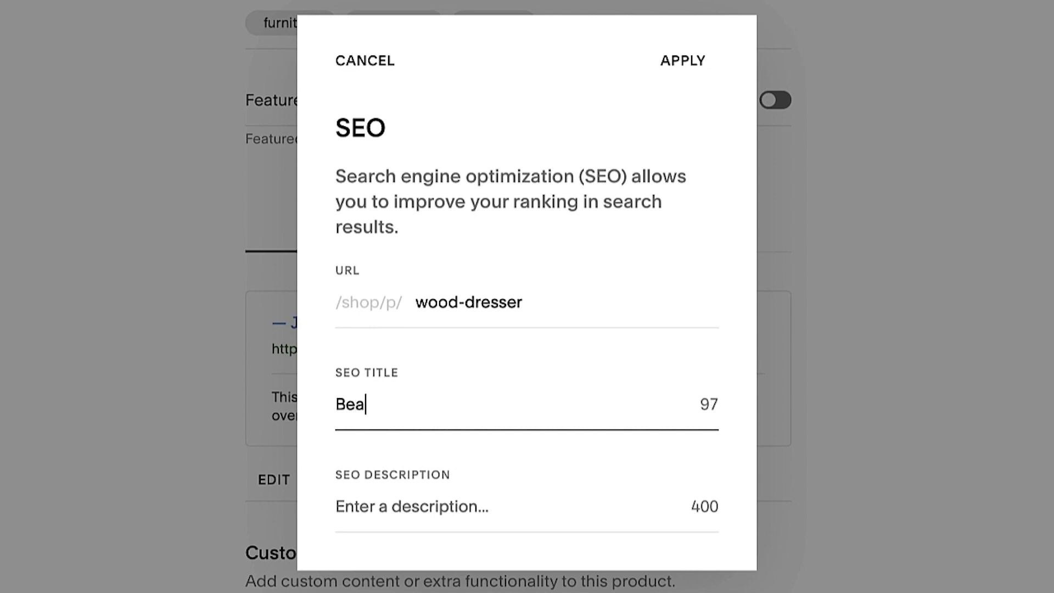
pyautogui.press('BackSpace')
pyautogui.write('utiful Wood Dresser')
pyautogui.press('Tab')
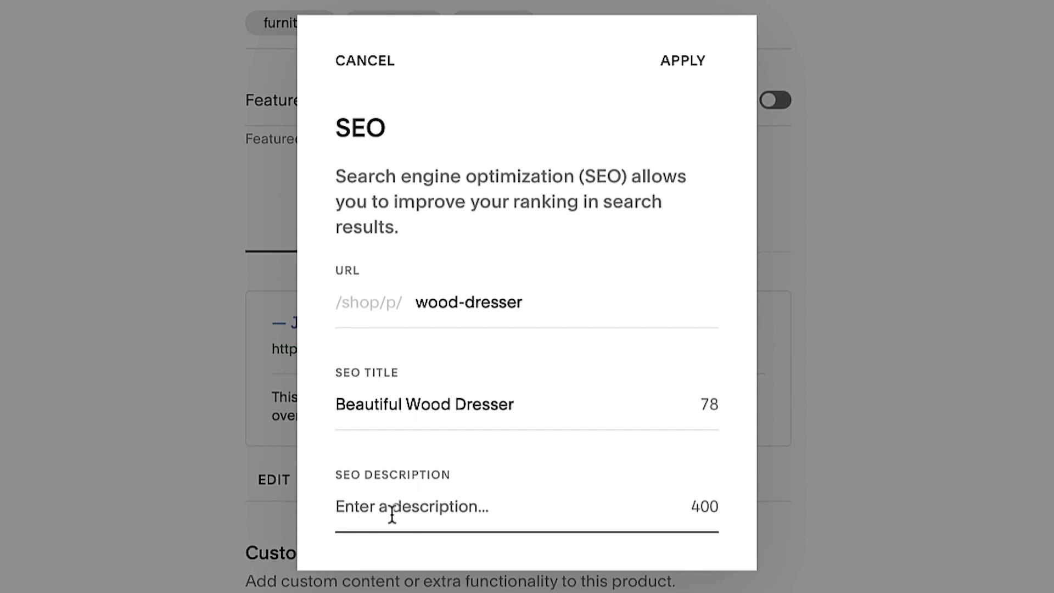
pyautogui.write('We handcraft our Natural Wood Dresser in our FSC® certified Los Angeles woodshop from 100% reclaimed wood. Choose from a 3-drawer or 6-drawer design. Comes in a "rustic raw" finish and a zero-VOC sealant. Part of our Natural Wood Furniture Collection, the Natural Wood Dresser pairs perfectly with our Natural Wood Bed Frame and Natural Wood End Table. In-home delivery and setup included.')
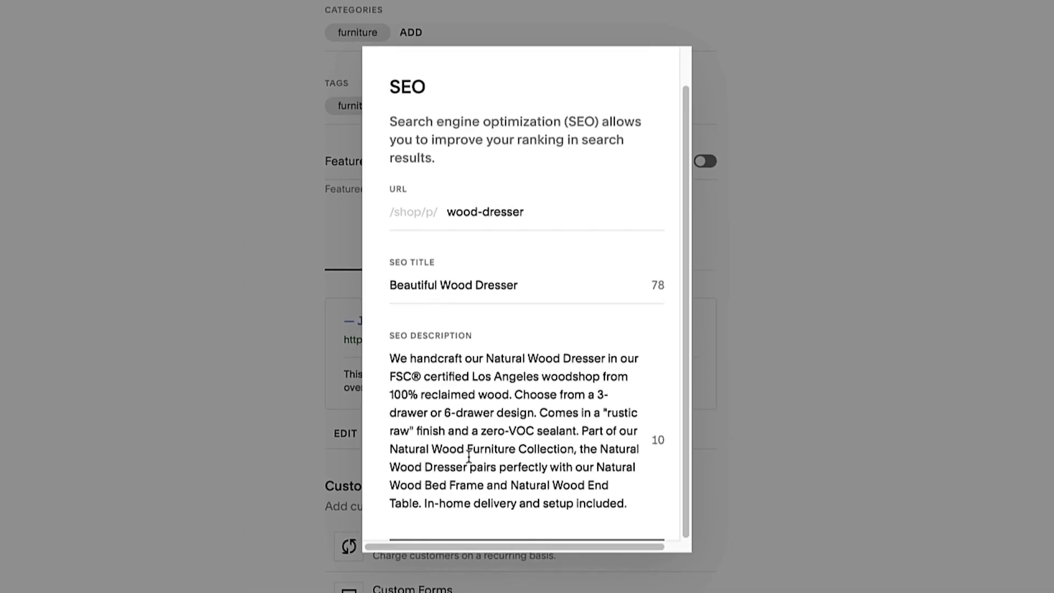
pyautogui.scroll(2, 687, 260)
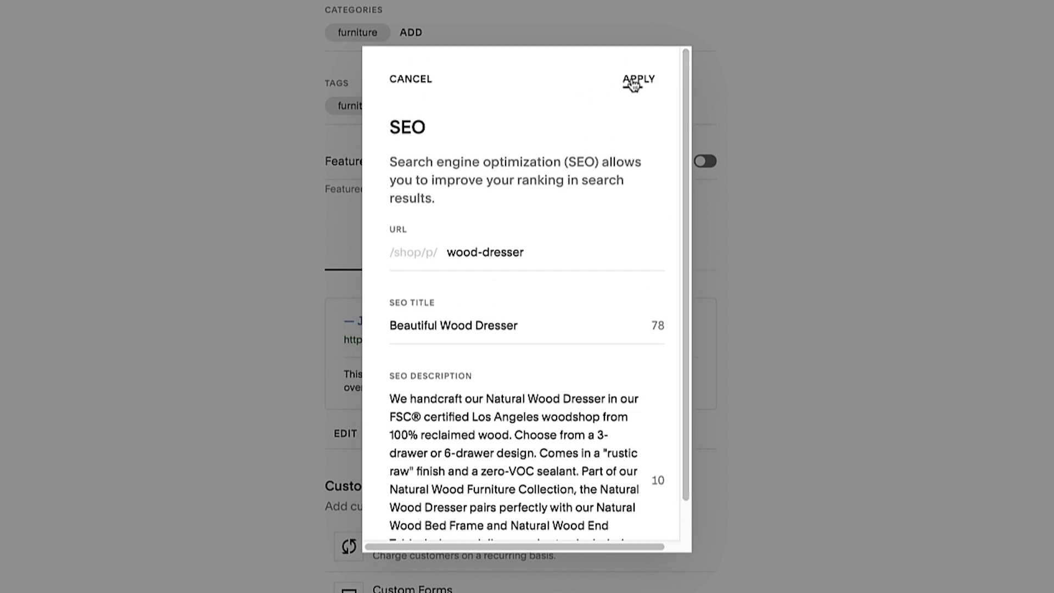
pyautogui.click(631, 84)
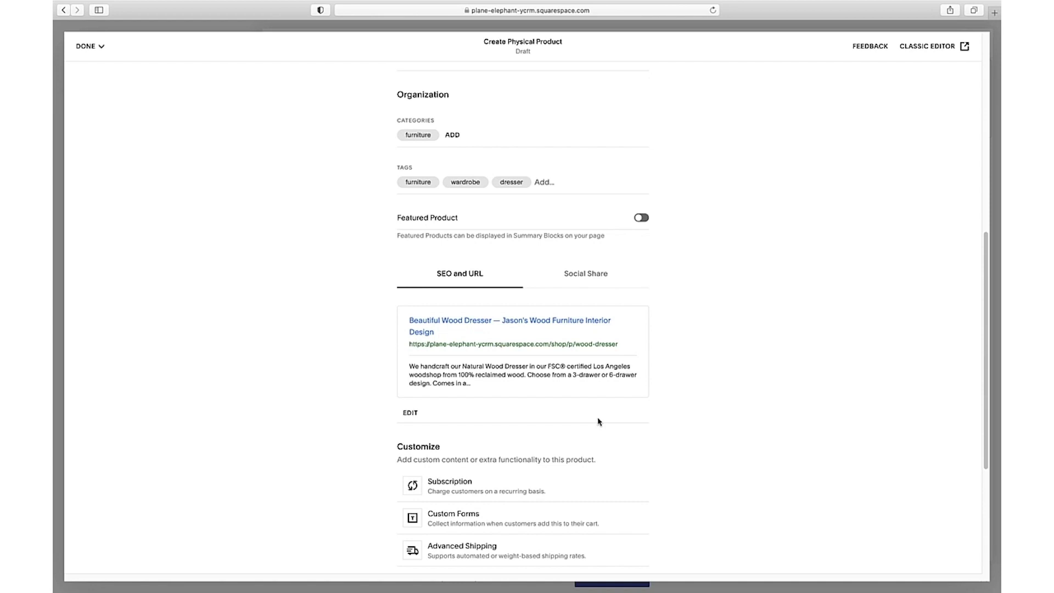
# Save and publish the Beautiful Wood Dresser product.
pyautogui.scroll(-3, 603, 422)
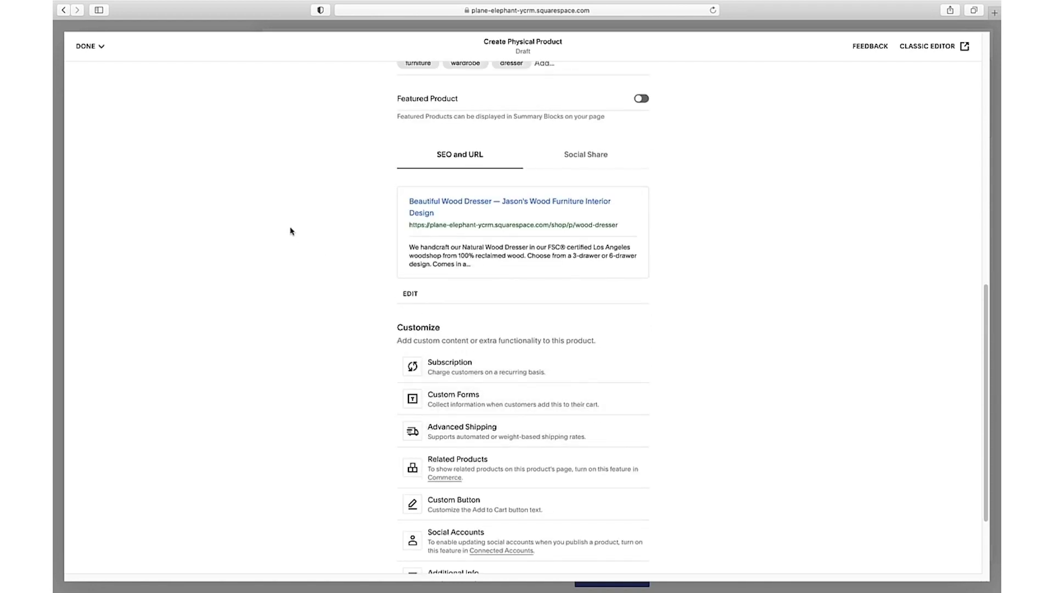
pyautogui.click(100, 48)
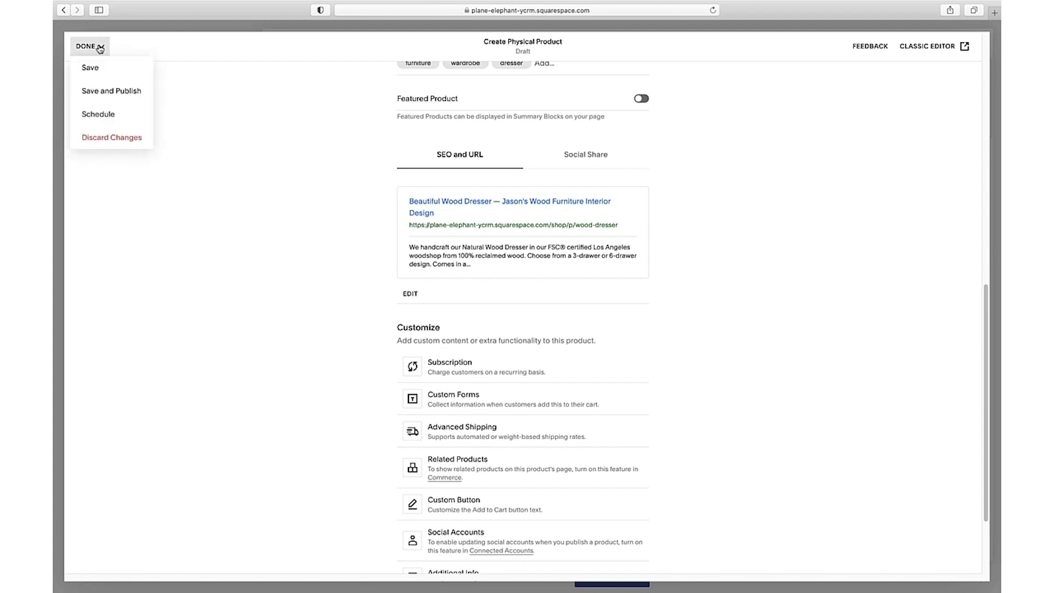
pyautogui.click(103, 94)
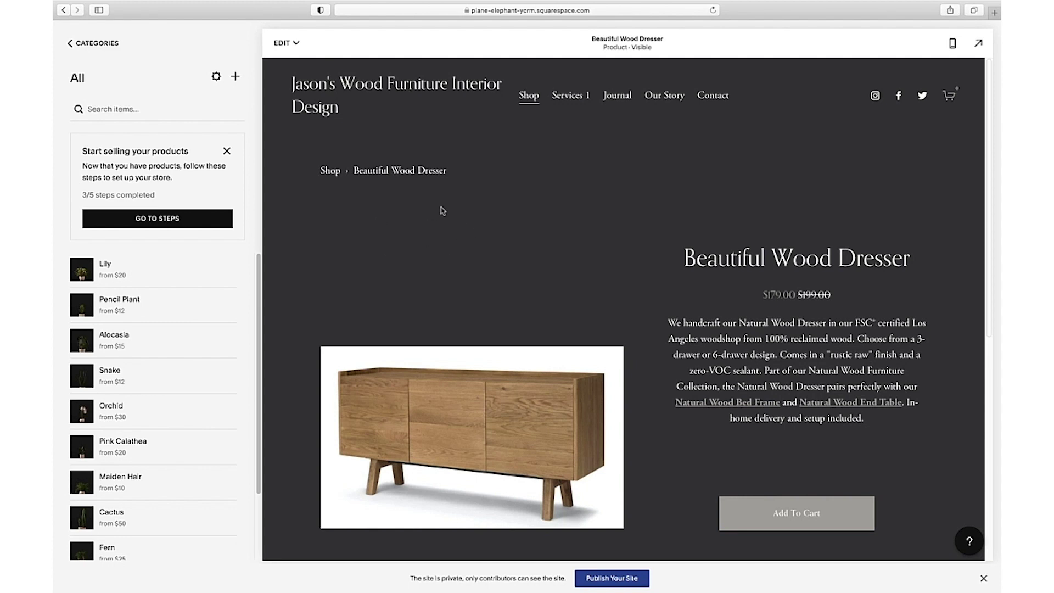
# Open the Shop page for editing and scroll down to its product grid.
pyautogui.click(529, 97)
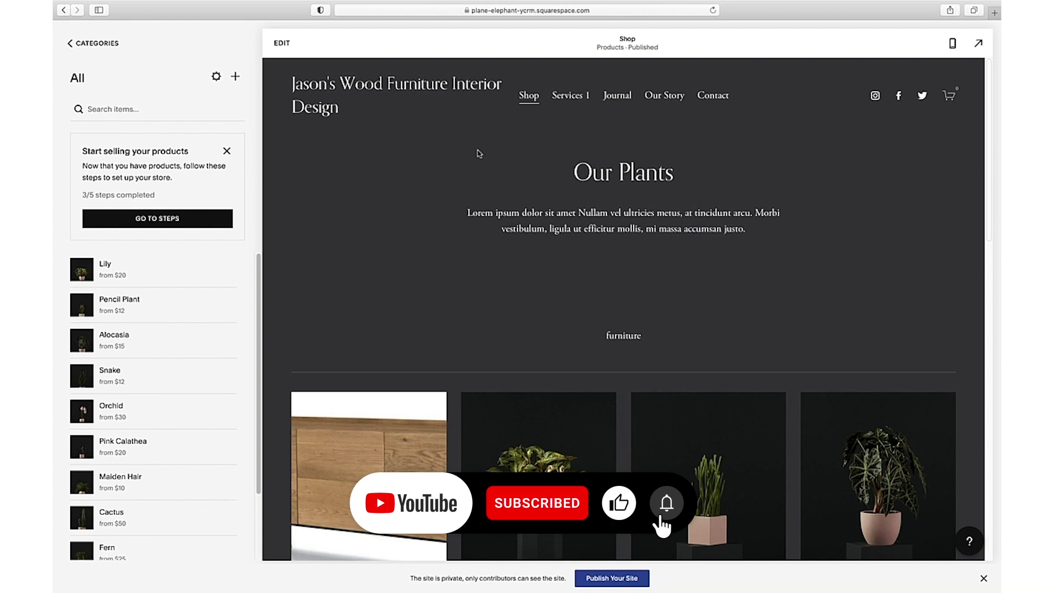
pyautogui.click(286, 44)
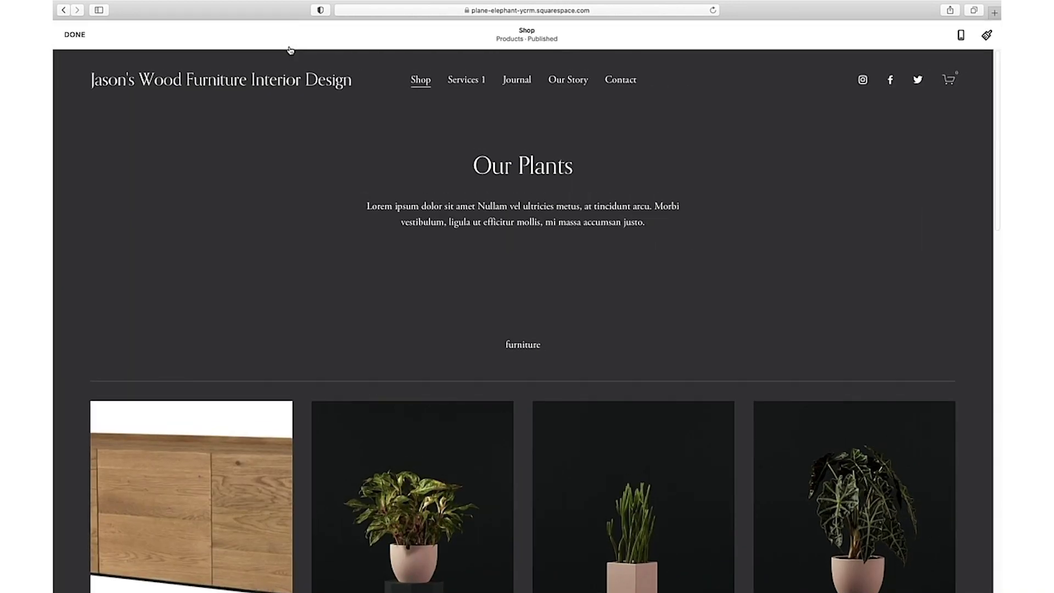
pyautogui.scroll(-5, 322, 197)
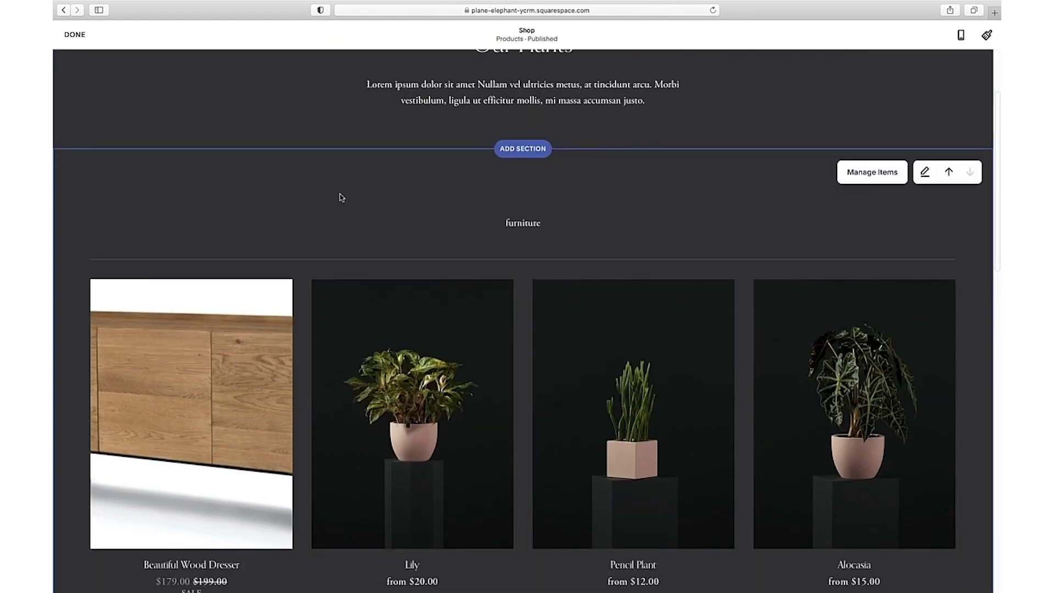
pyautogui.scroll(-2, 341, 197)
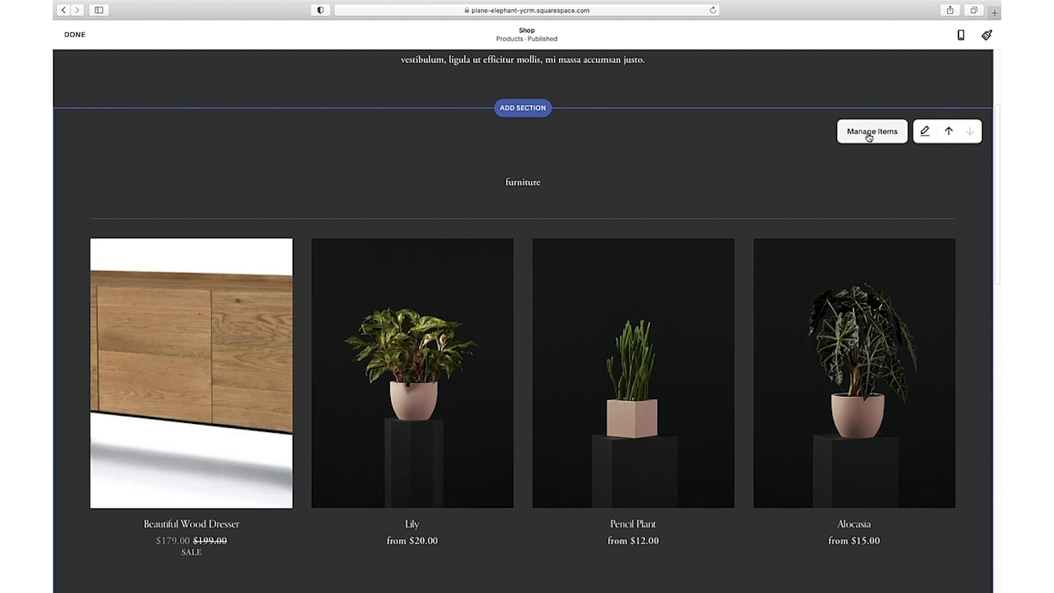
# Delete the Lily product from the shop's full item list.
pyautogui.click(869, 137)
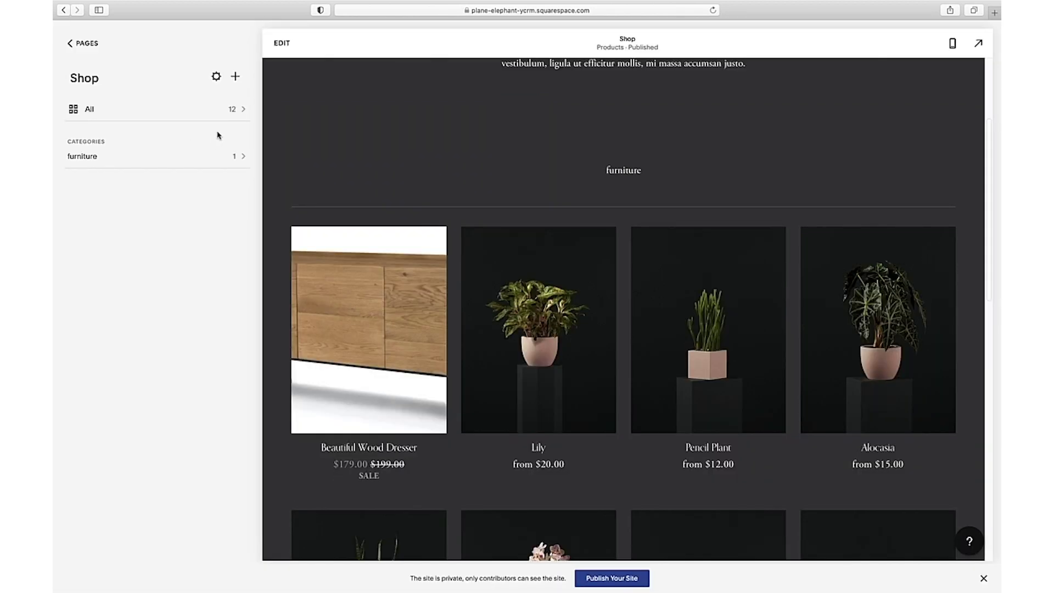
pyautogui.click(234, 115)
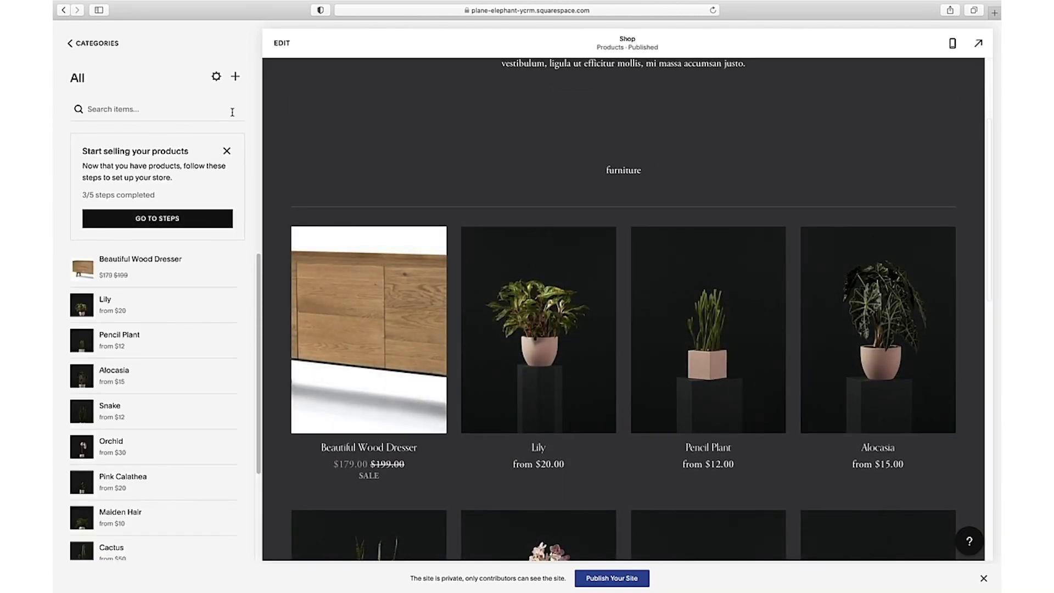
pyautogui.moveTo(214, 331)
pyautogui.moveTo(226, 302)
pyautogui.click(228, 307)
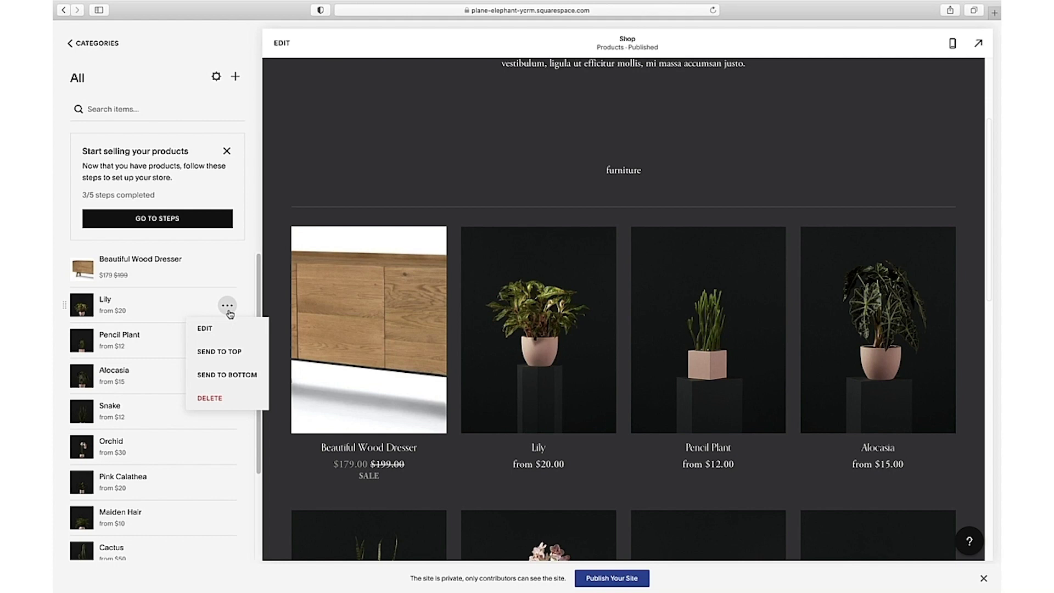
pyautogui.click(225, 401)
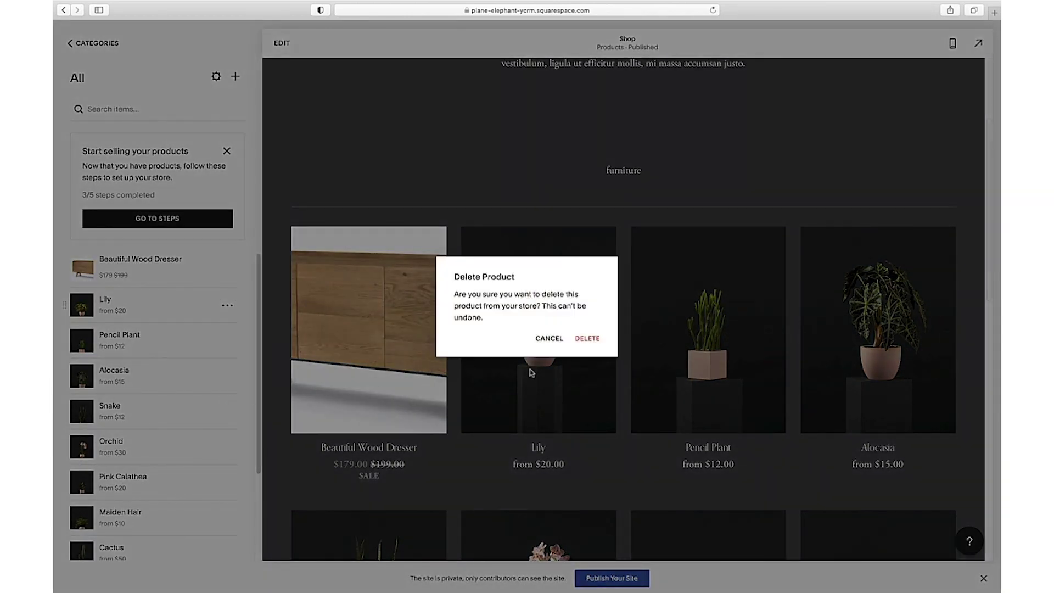
pyautogui.click(586, 340)
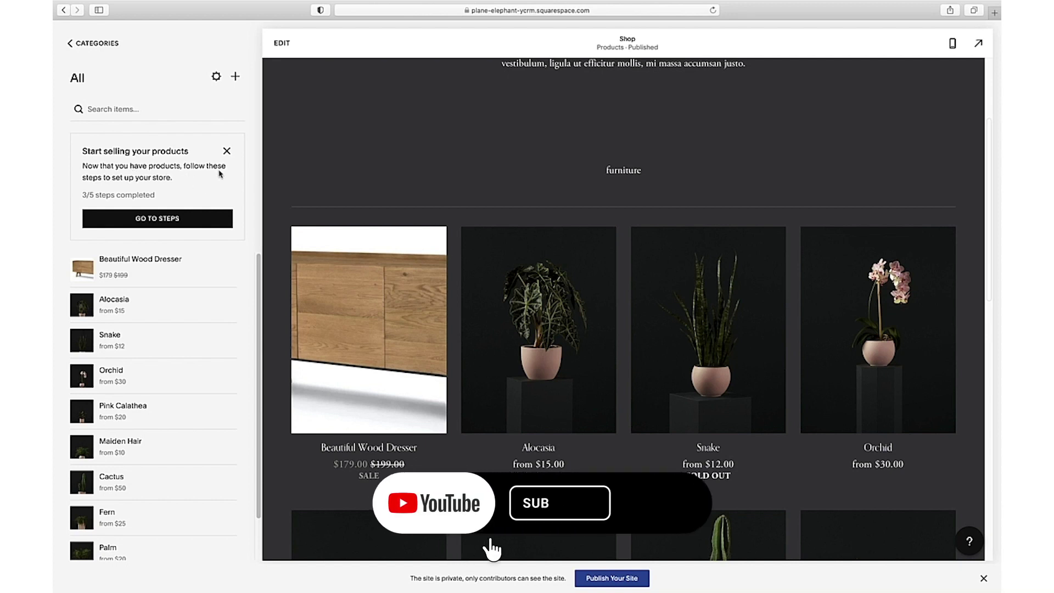
# Go to the shipping step from the store setup checklist.
pyautogui.click(196, 225)
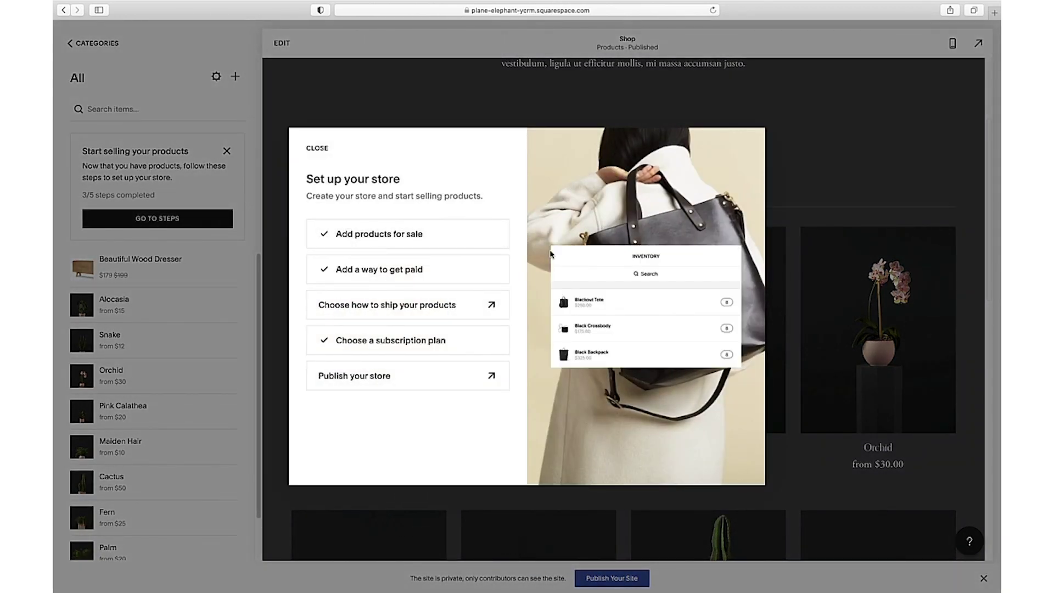
pyautogui.moveTo(427, 310)
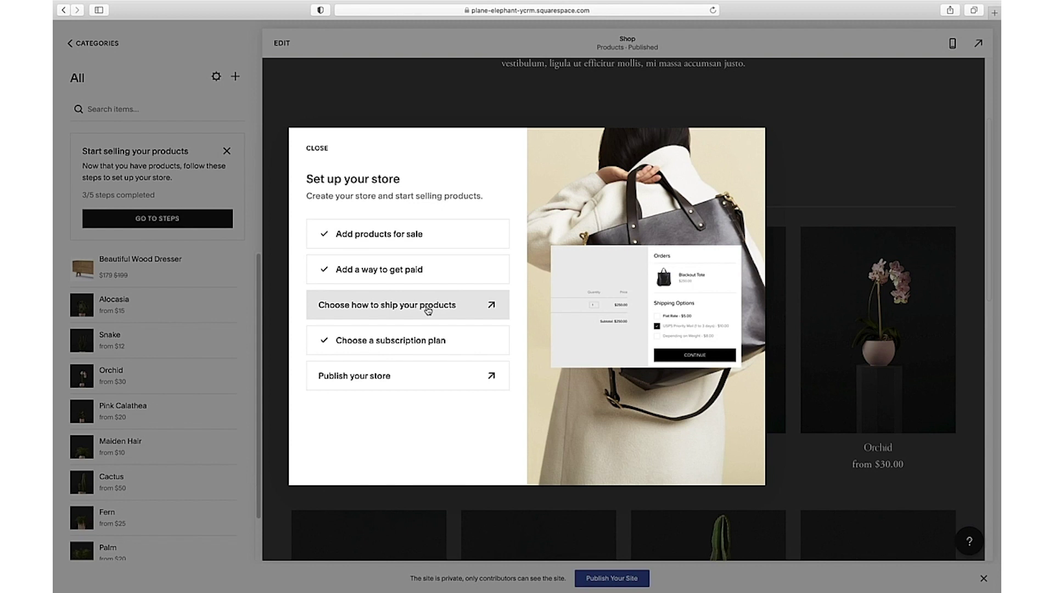
pyautogui.click(428, 311)
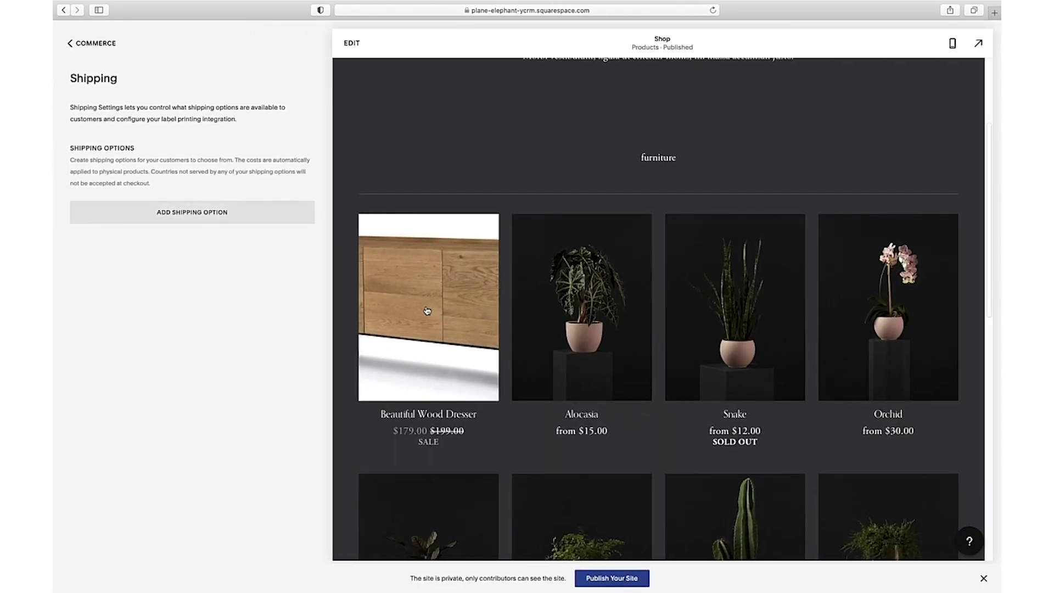
# Add a weight-based shipping option named FedEx Next Day costing $2.00 for the first range.
pyautogui.click(210, 218)
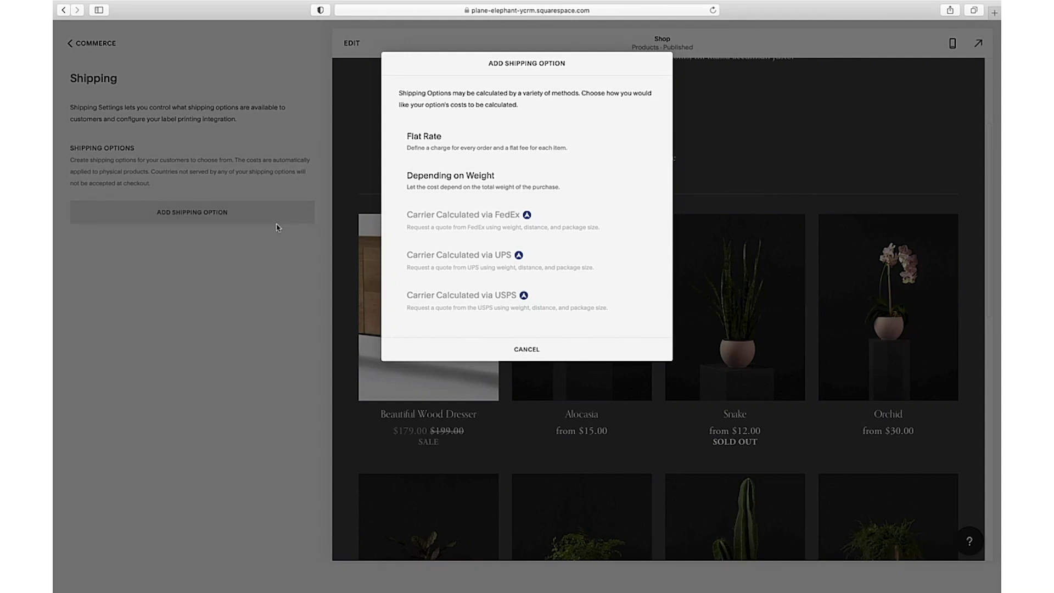
pyautogui.click(549, 172)
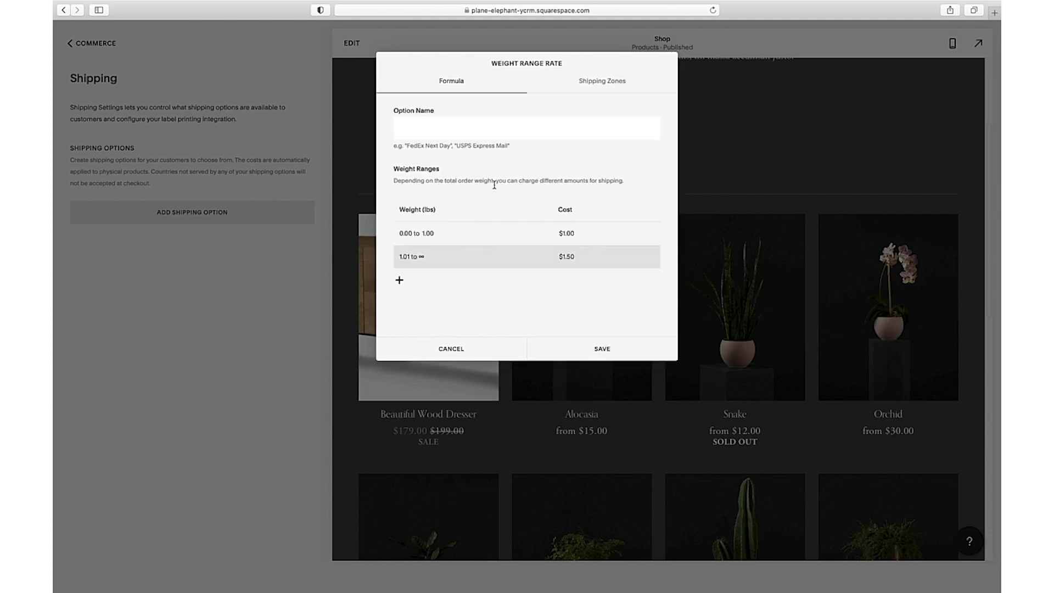
pyautogui.write('FedEx Next Day')
pyautogui.click(562, 238)
pyautogui.write('$2.00')
pyautogui.press('Tab')
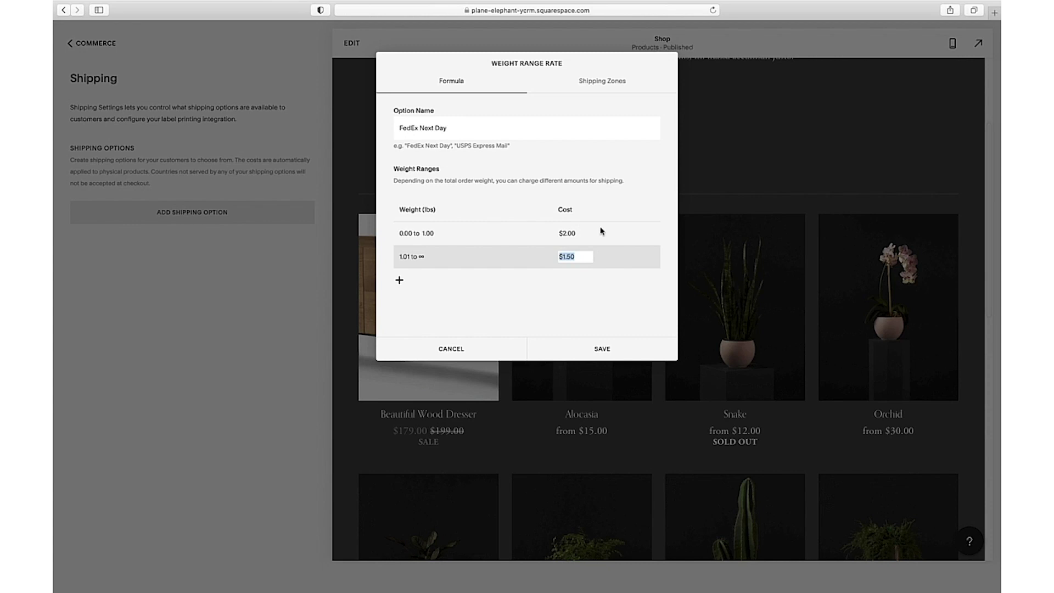
# Add United States and Canada as its shipping zones, save, and return to Commerce.
pyautogui.click(606, 82)
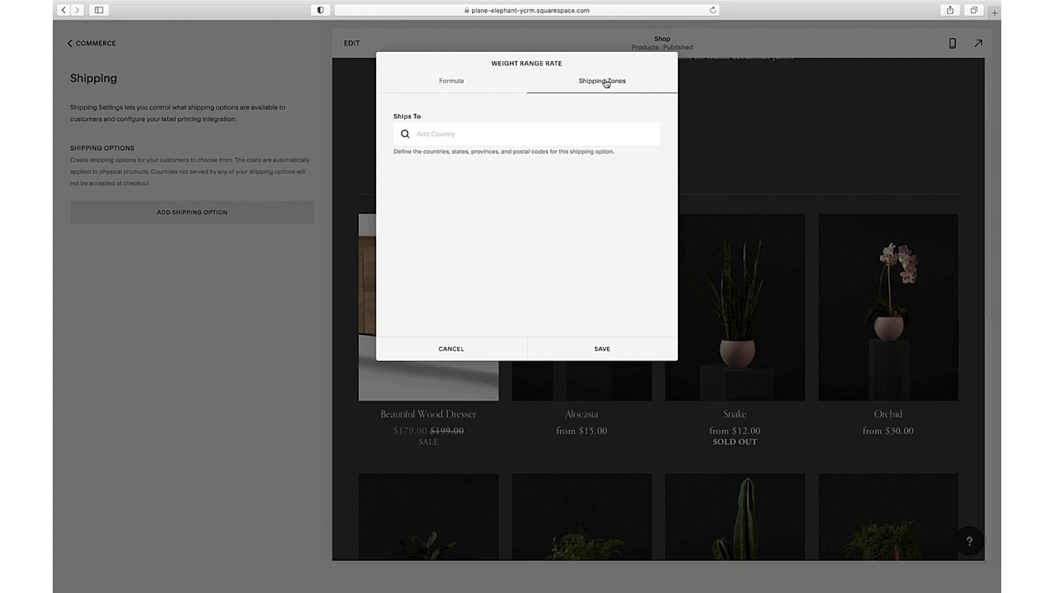
pyautogui.click(488, 137)
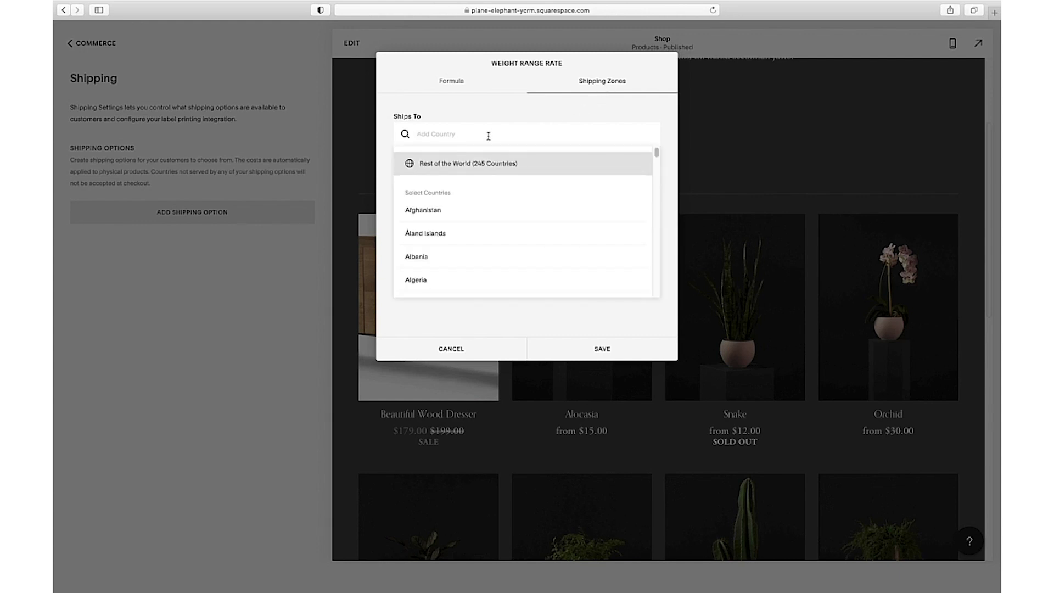
pyautogui.write('Unite')
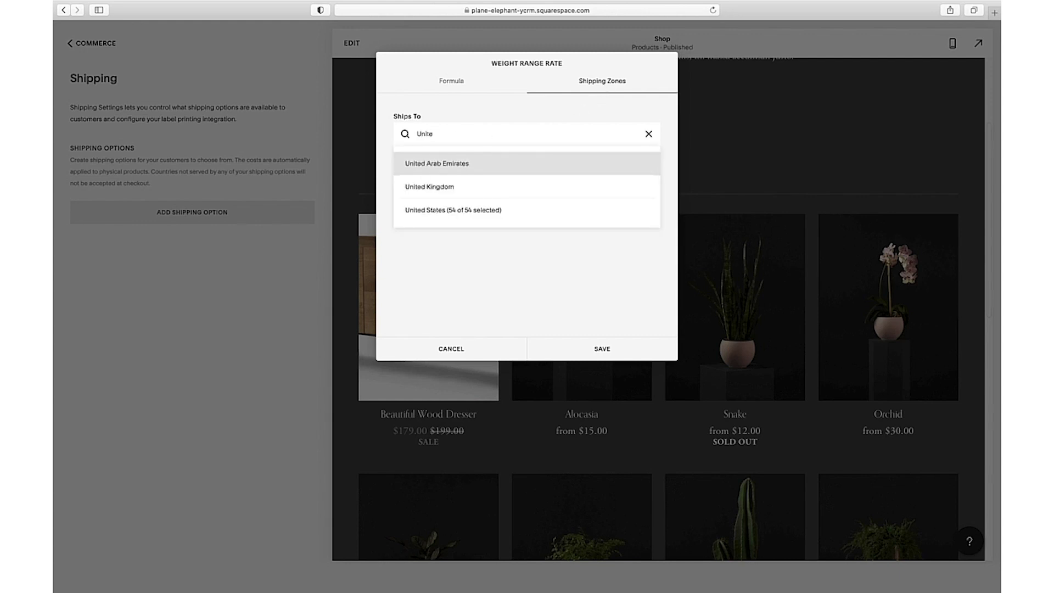
pyautogui.click(432, 210)
pyautogui.click(440, 141)
pyautogui.write('Canada')
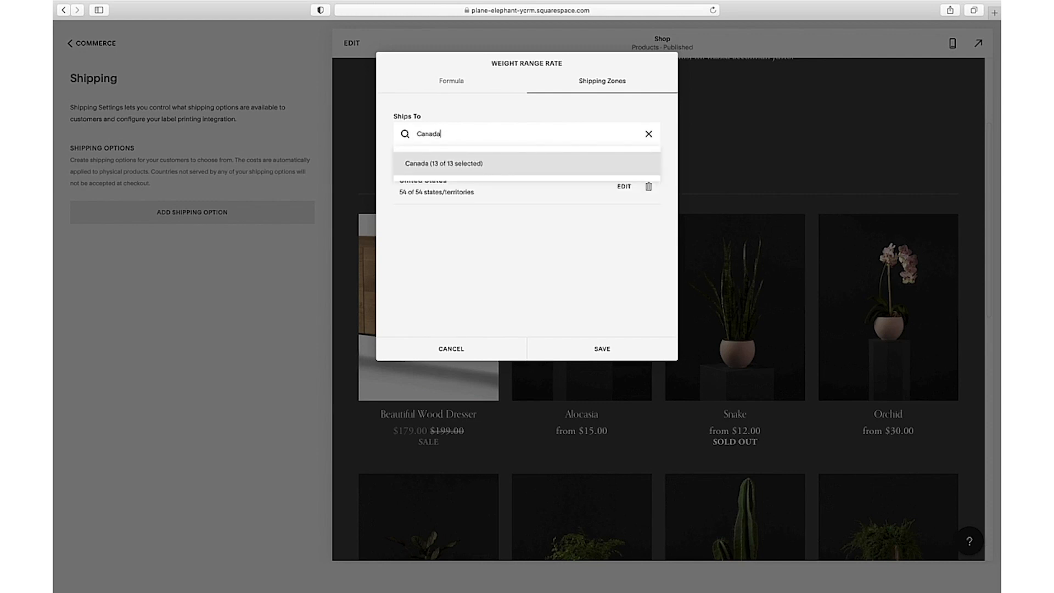
pyautogui.click(467, 167)
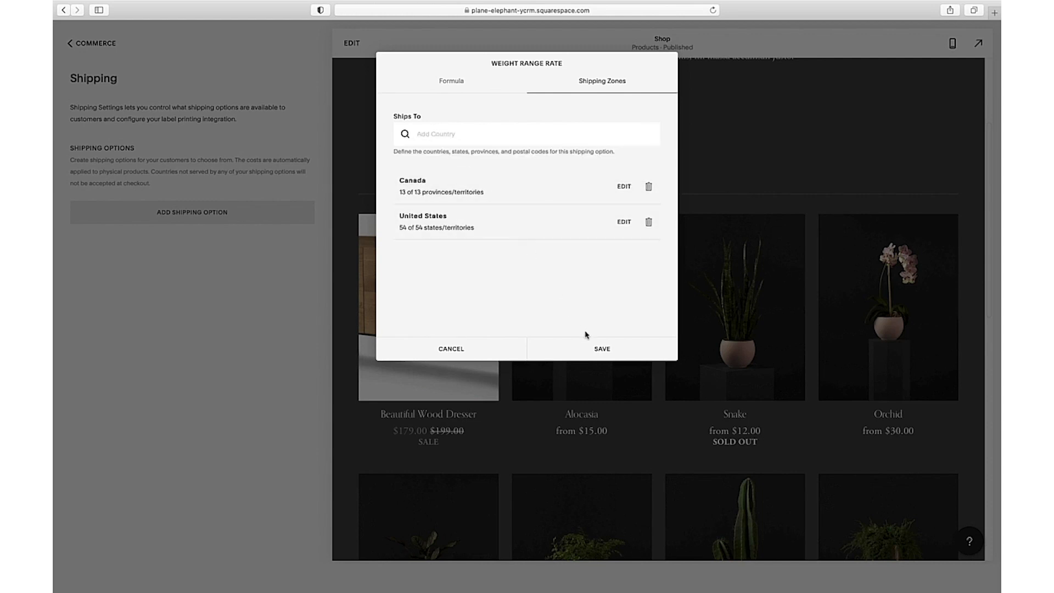
pyautogui.click(605, 348)
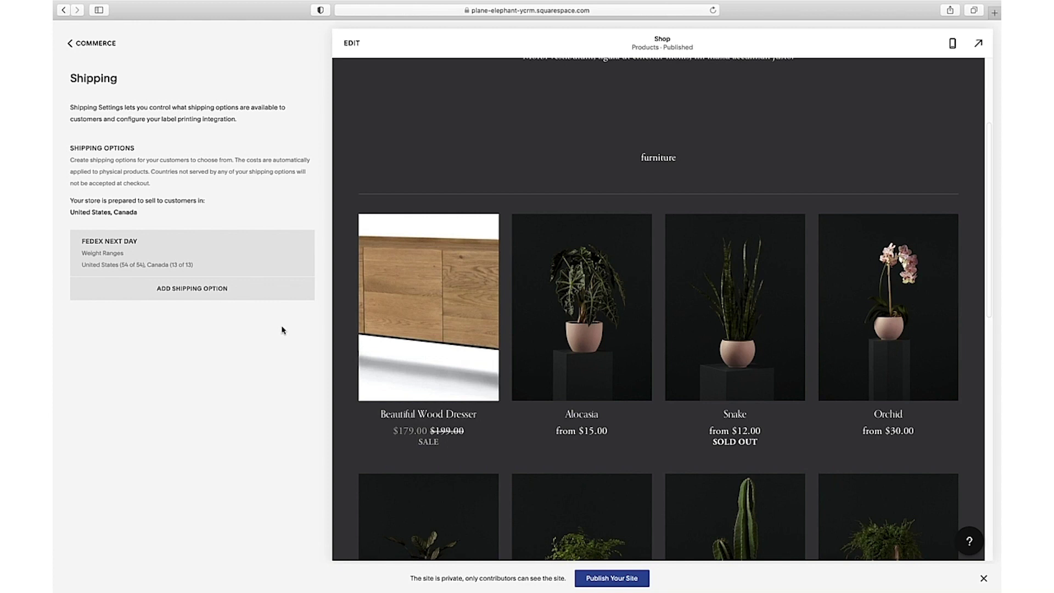
pyautogui.click(96, 43)
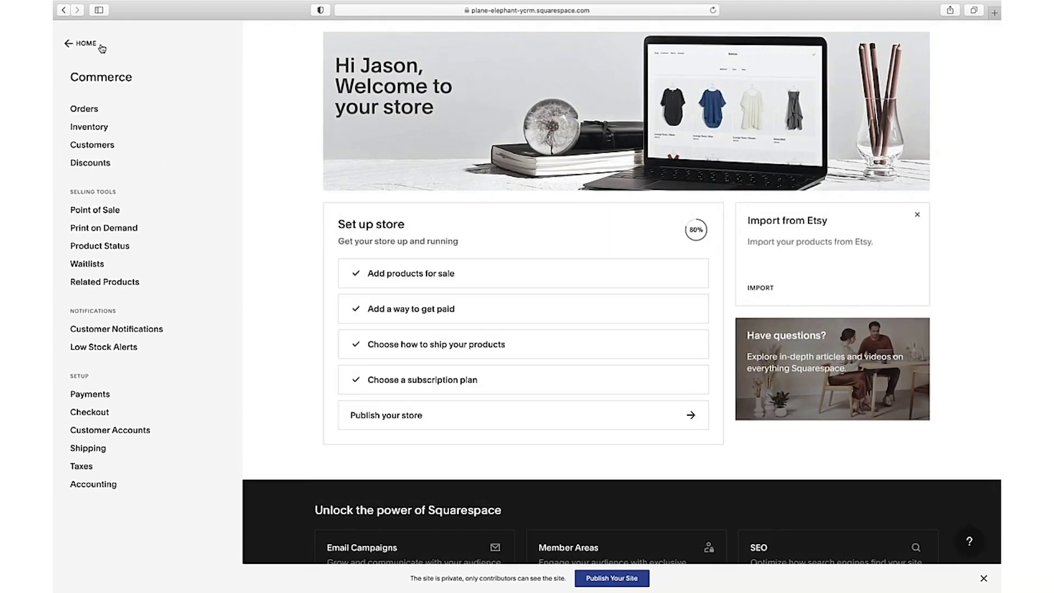